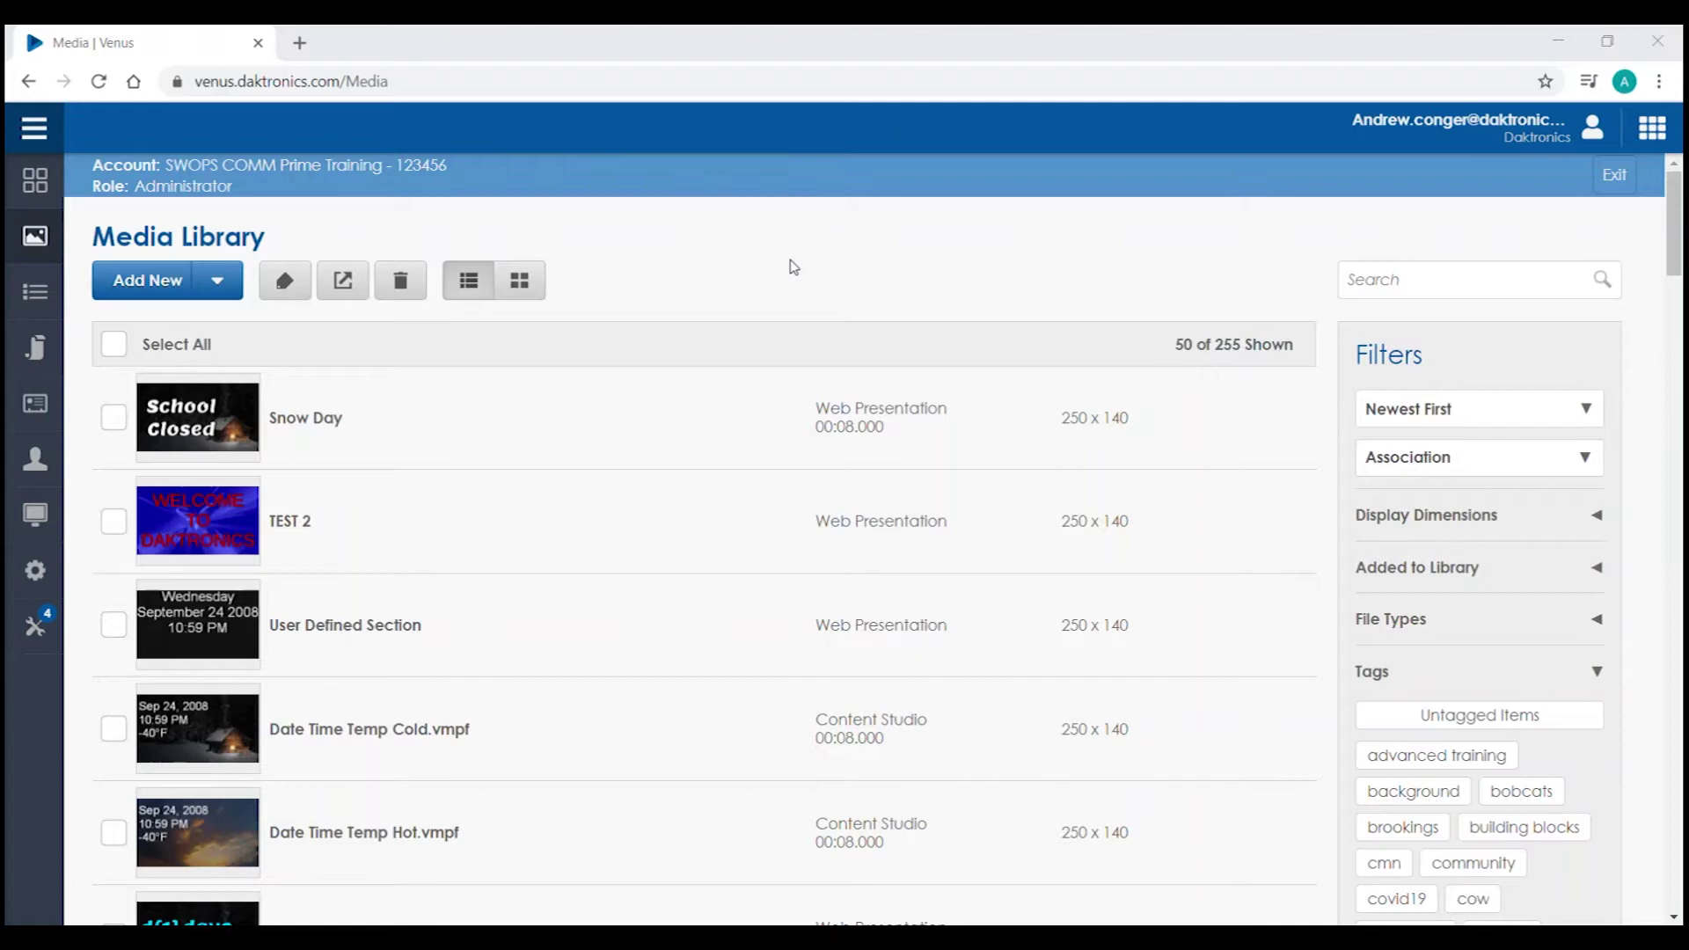
- Open the Daktronics app list to launch the Web Editor
{"action": "left_click", "coordinate": [1647, 144]}
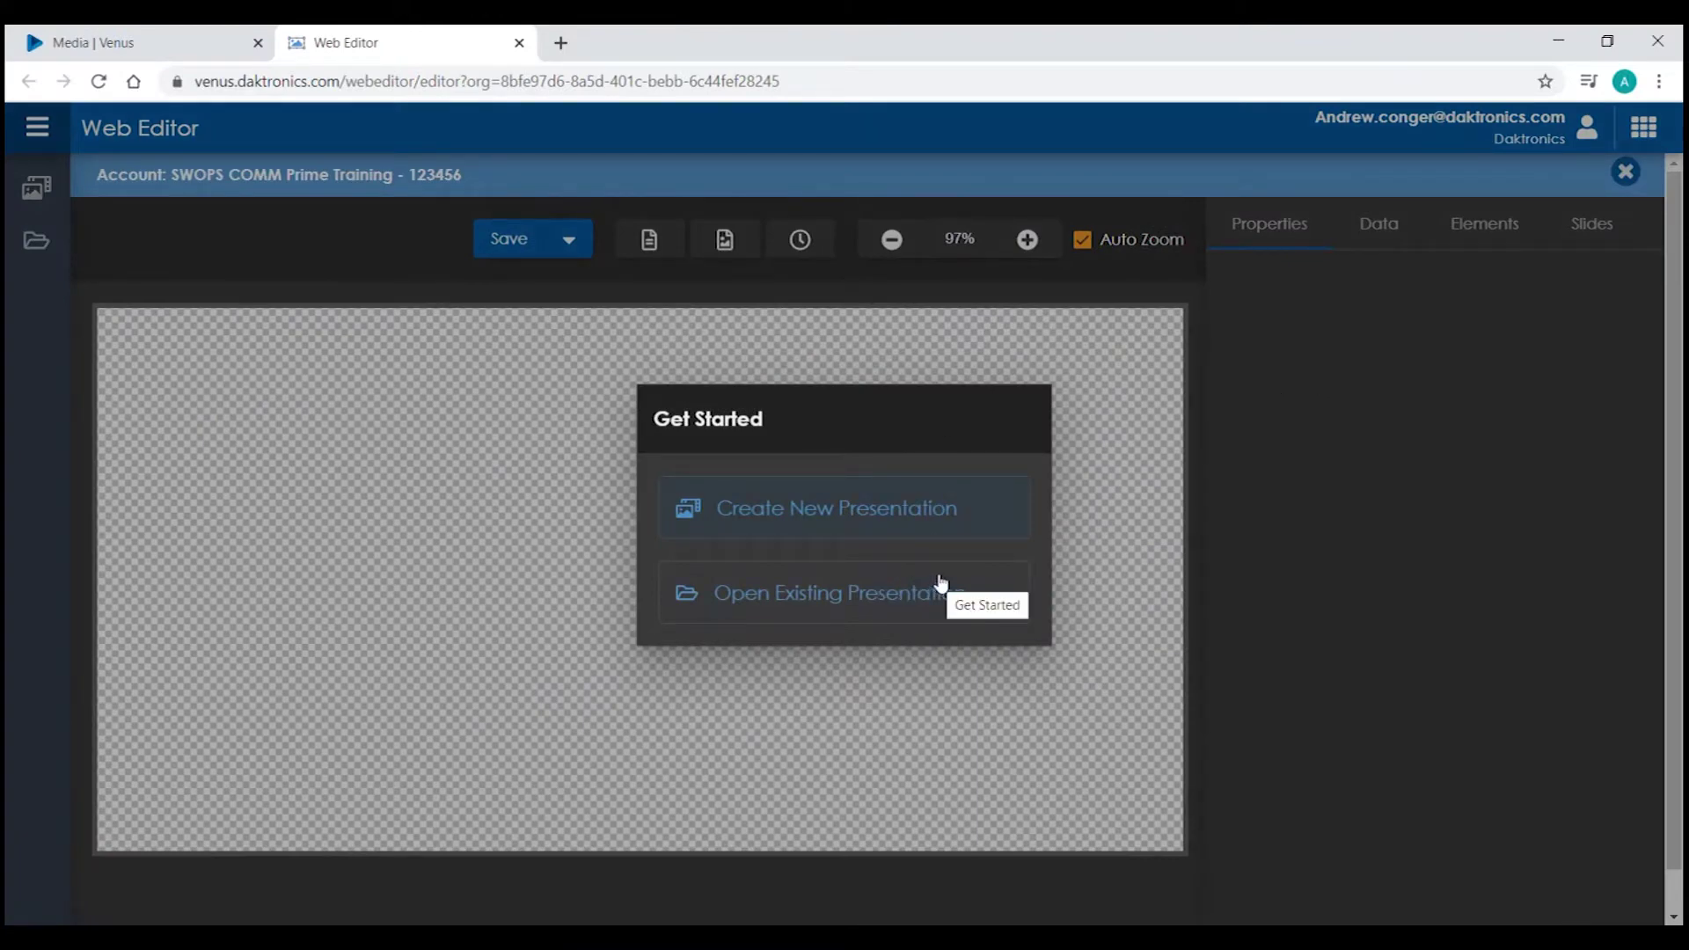
- Create a new presentation titled 'Welcome' with the 250x140 display size
{"action": "left_click", "coordinate": [924, 504]}
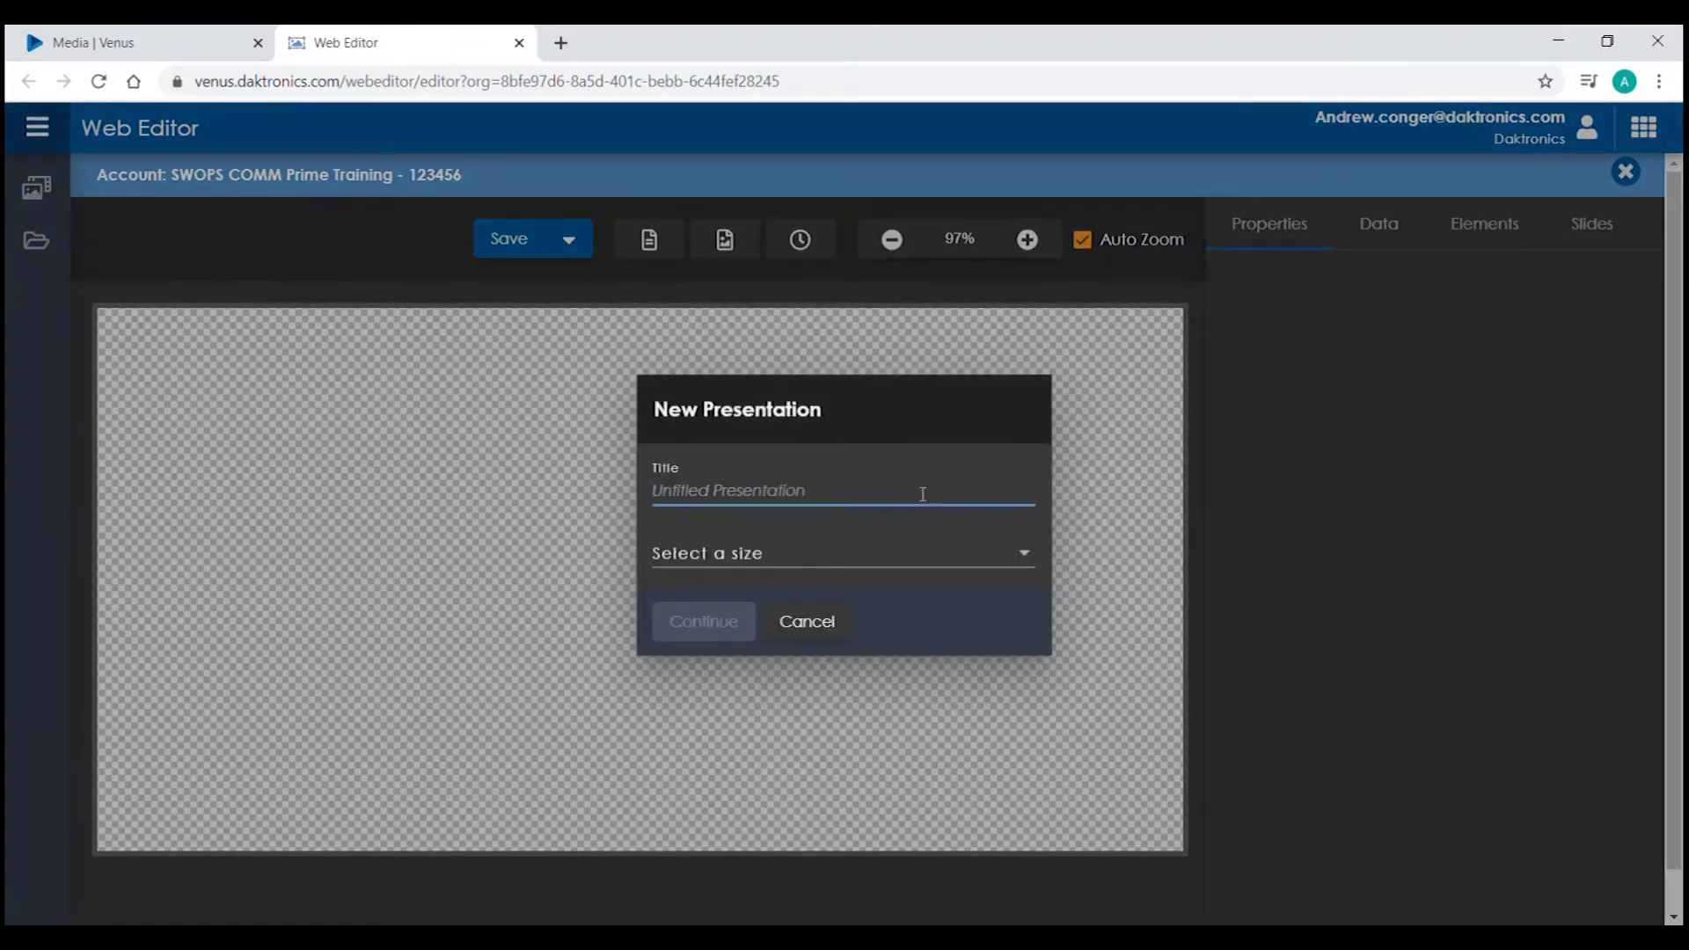
{"action": "type", "text": "Welcome"}
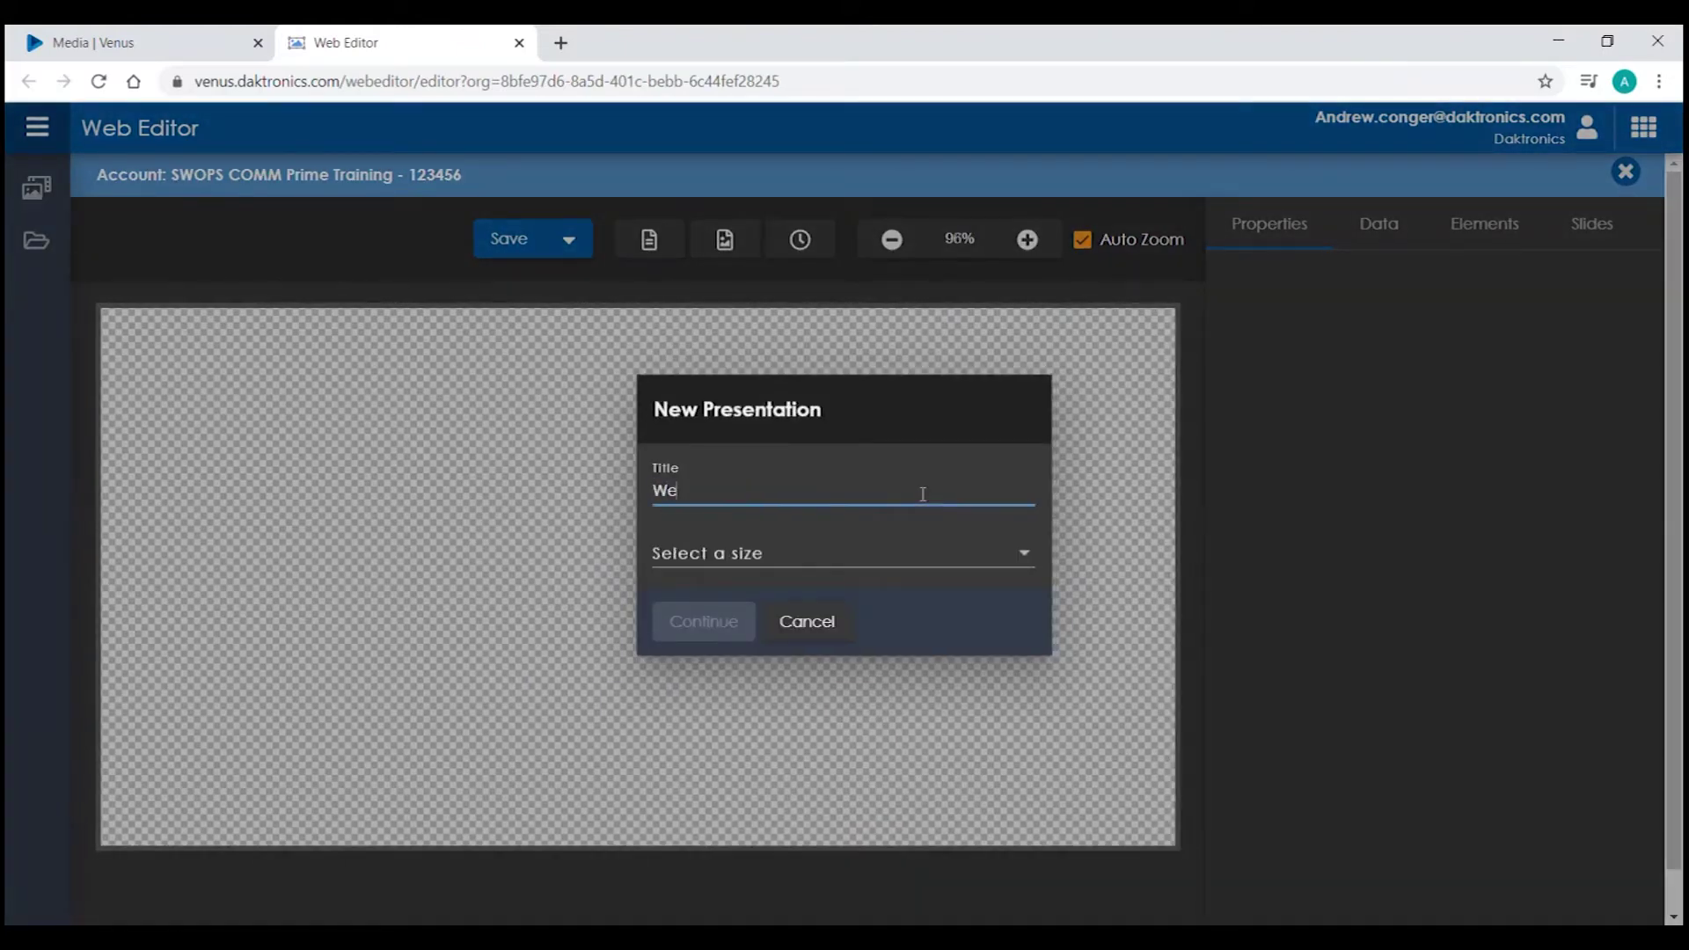
{"action": "left_click", "coordinate": [815, 558]}
{"action": "scroll", "coordinate": [787, 655], "scroll_direction": "down", "scroll_amount": 2}
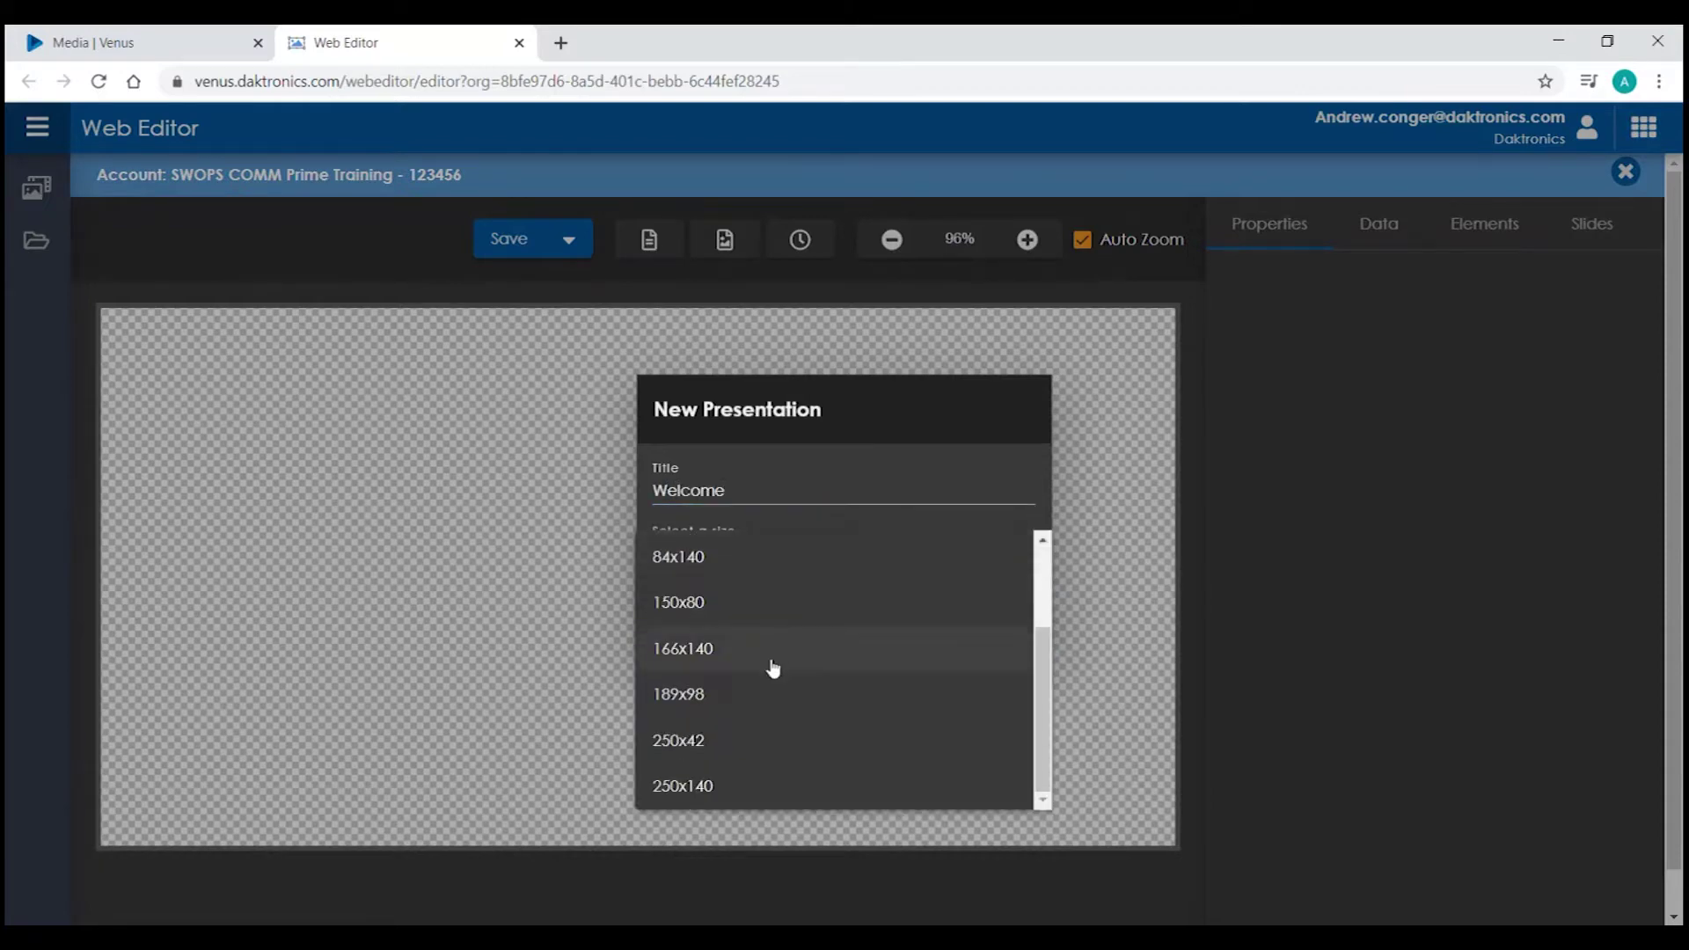
{"action": "left_click", "coordinate": [736, 786]}
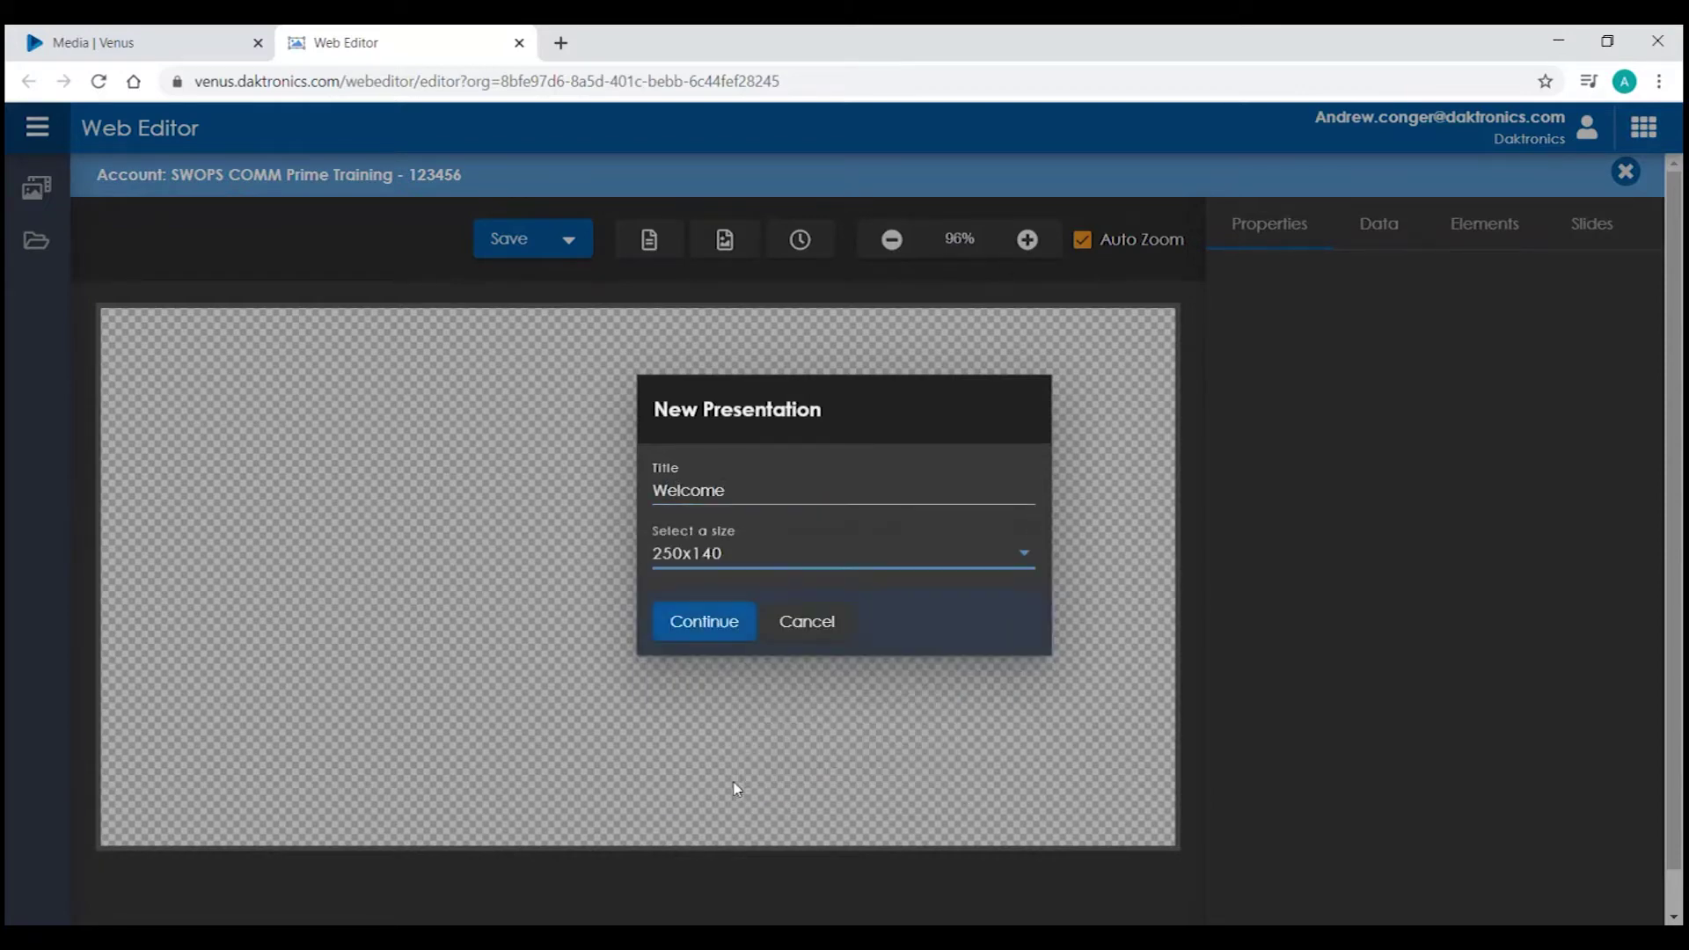
{"action": "left_click", "coordinate": [726, 631]}
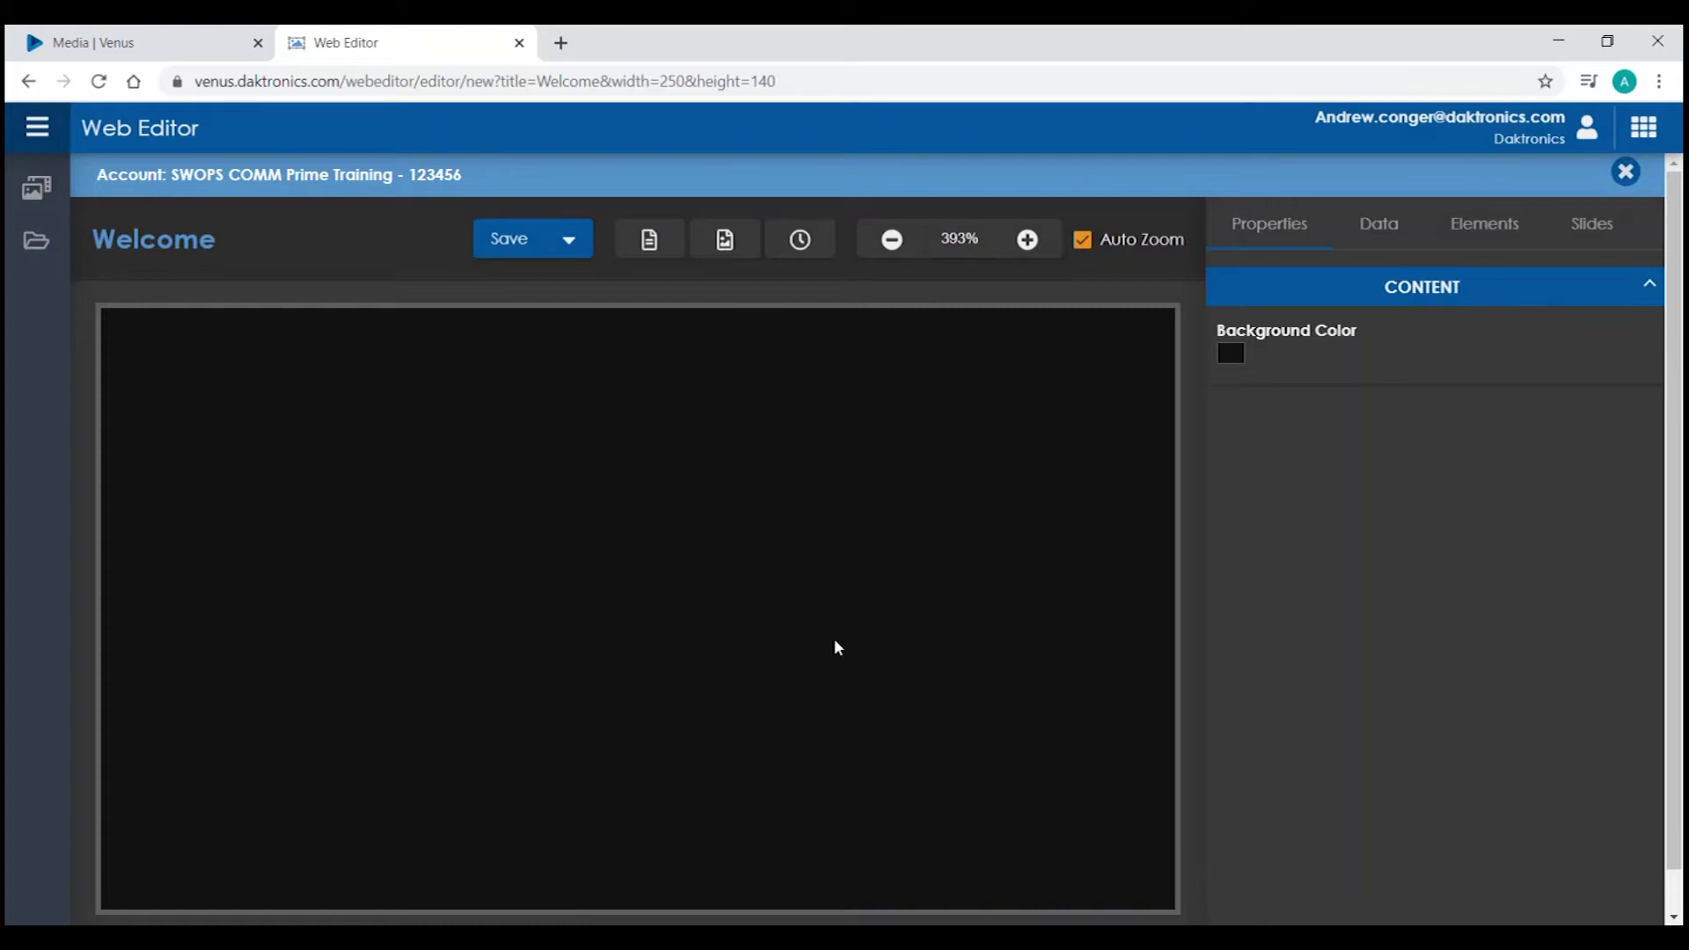
- Check the canvas background colour without changing it, then add a text box
{"action": "left_click", "coordinate": [1233, 356]}
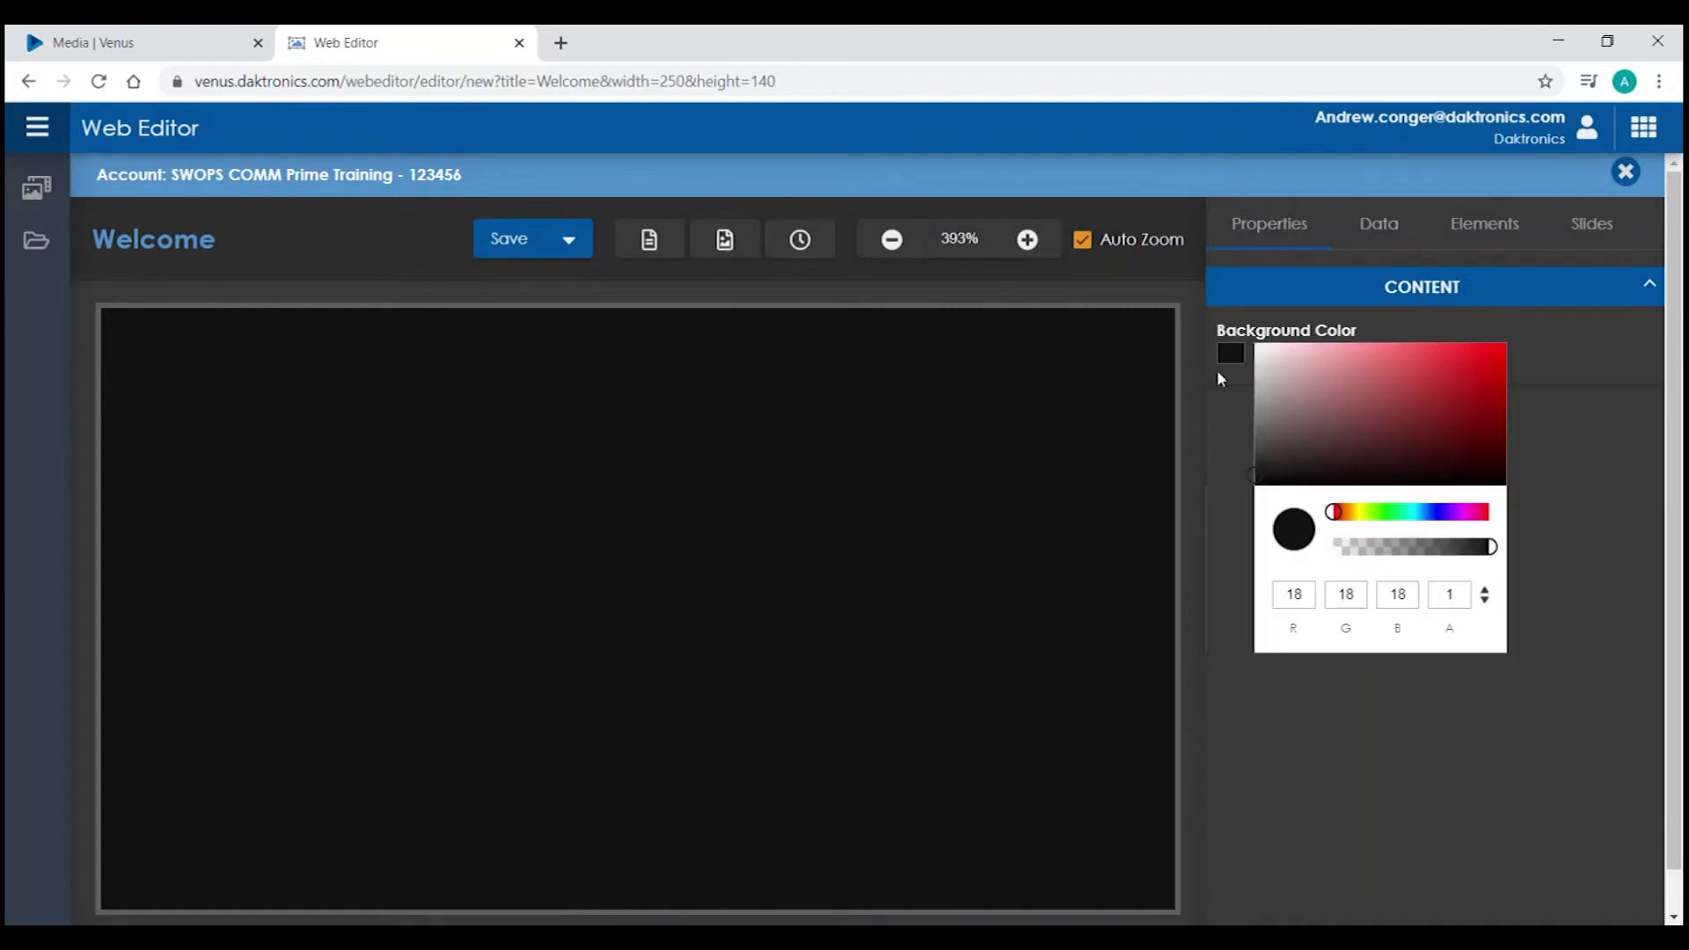
{"action": "left_click", "coordinate": [1529, 336]}
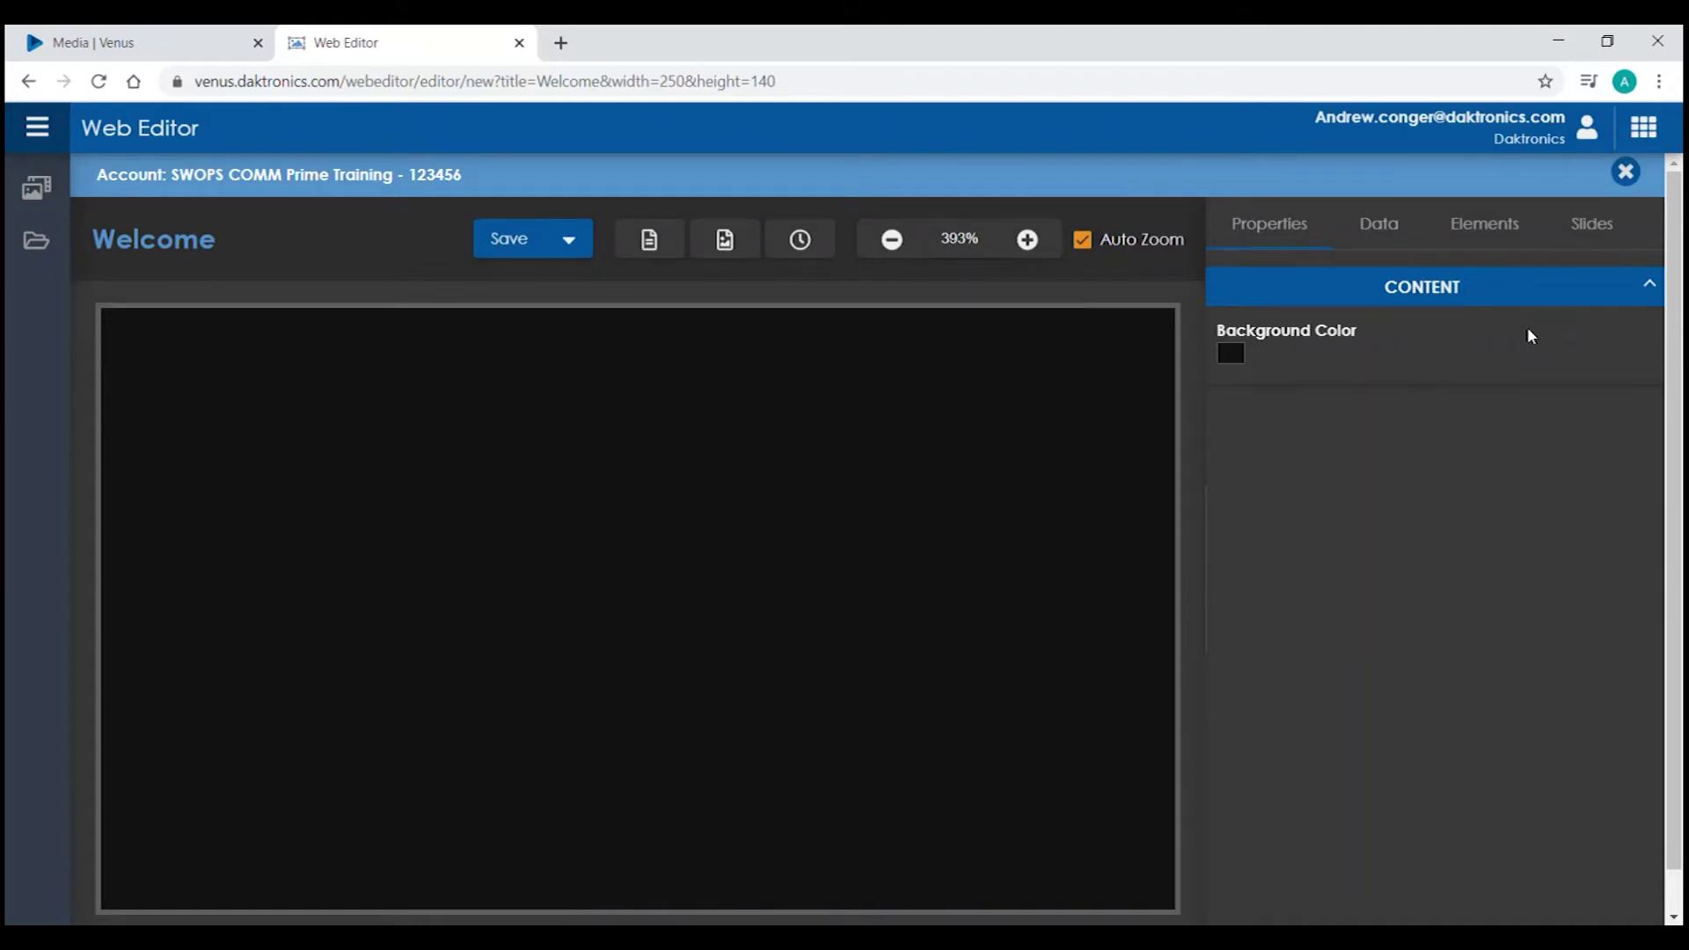
{"action": "left_click", "coordinate": [651, 240]}
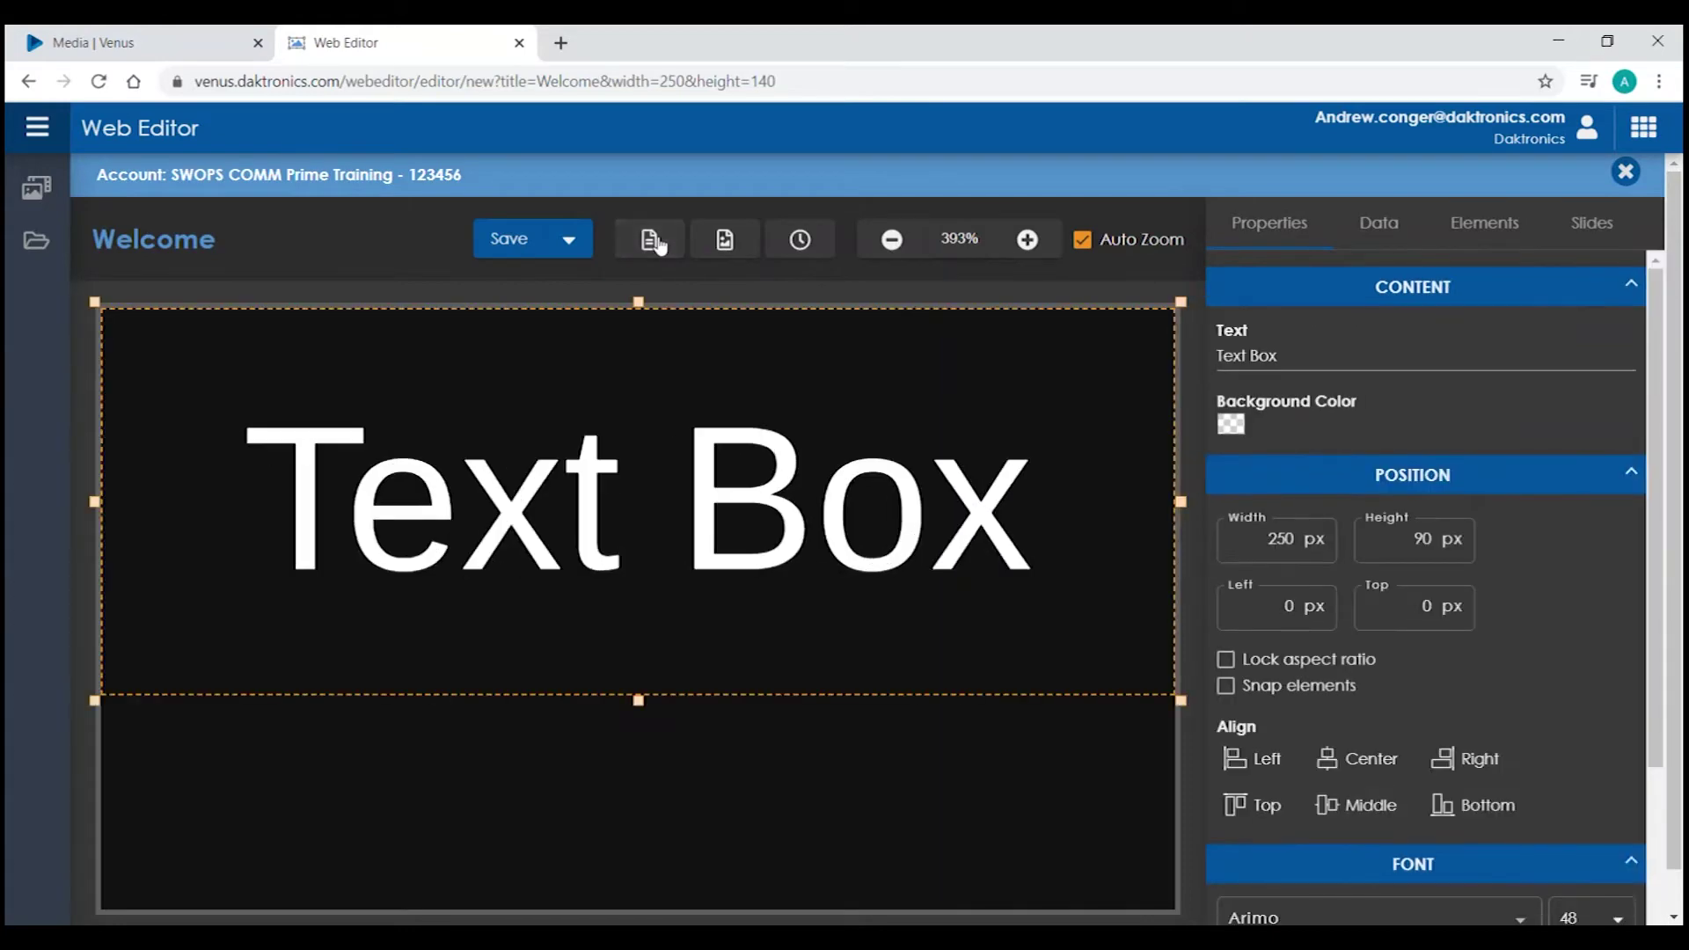
- Add the Snowy Cabin.avi video as media and dismiss the date/time element options
{"action": "left_click", "coordinate": [731, 243]}
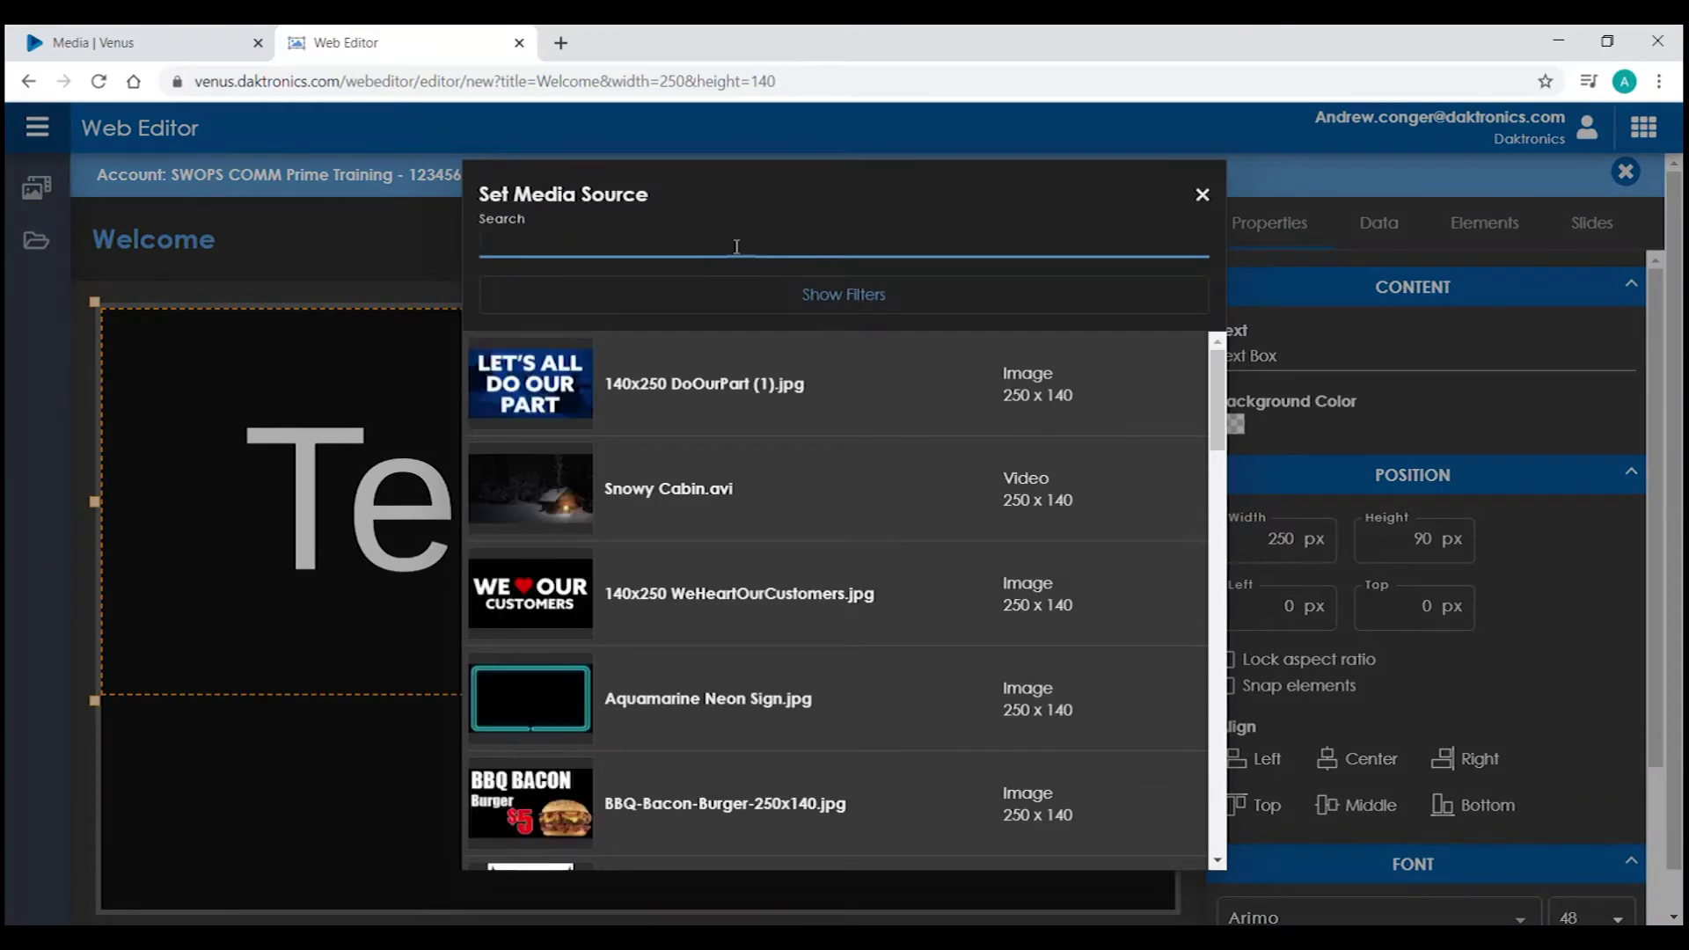
{"action": "left_click", "coordinate": [730, 489]}
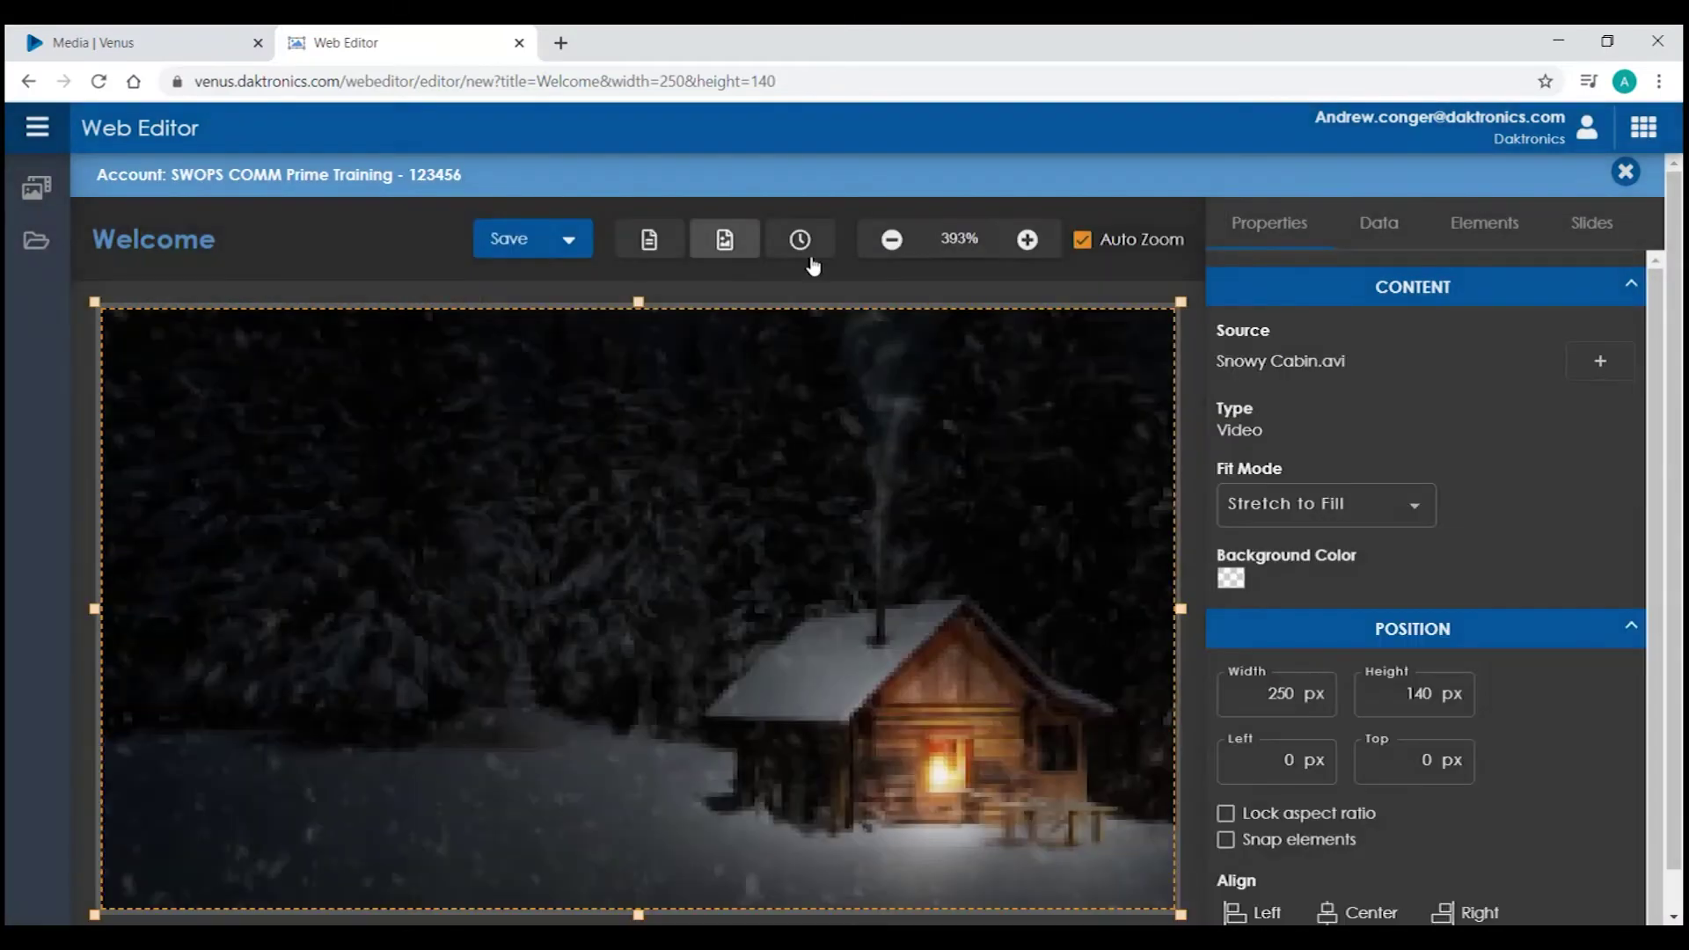
{"action": "left_click", "coordinate": [808, 253]}
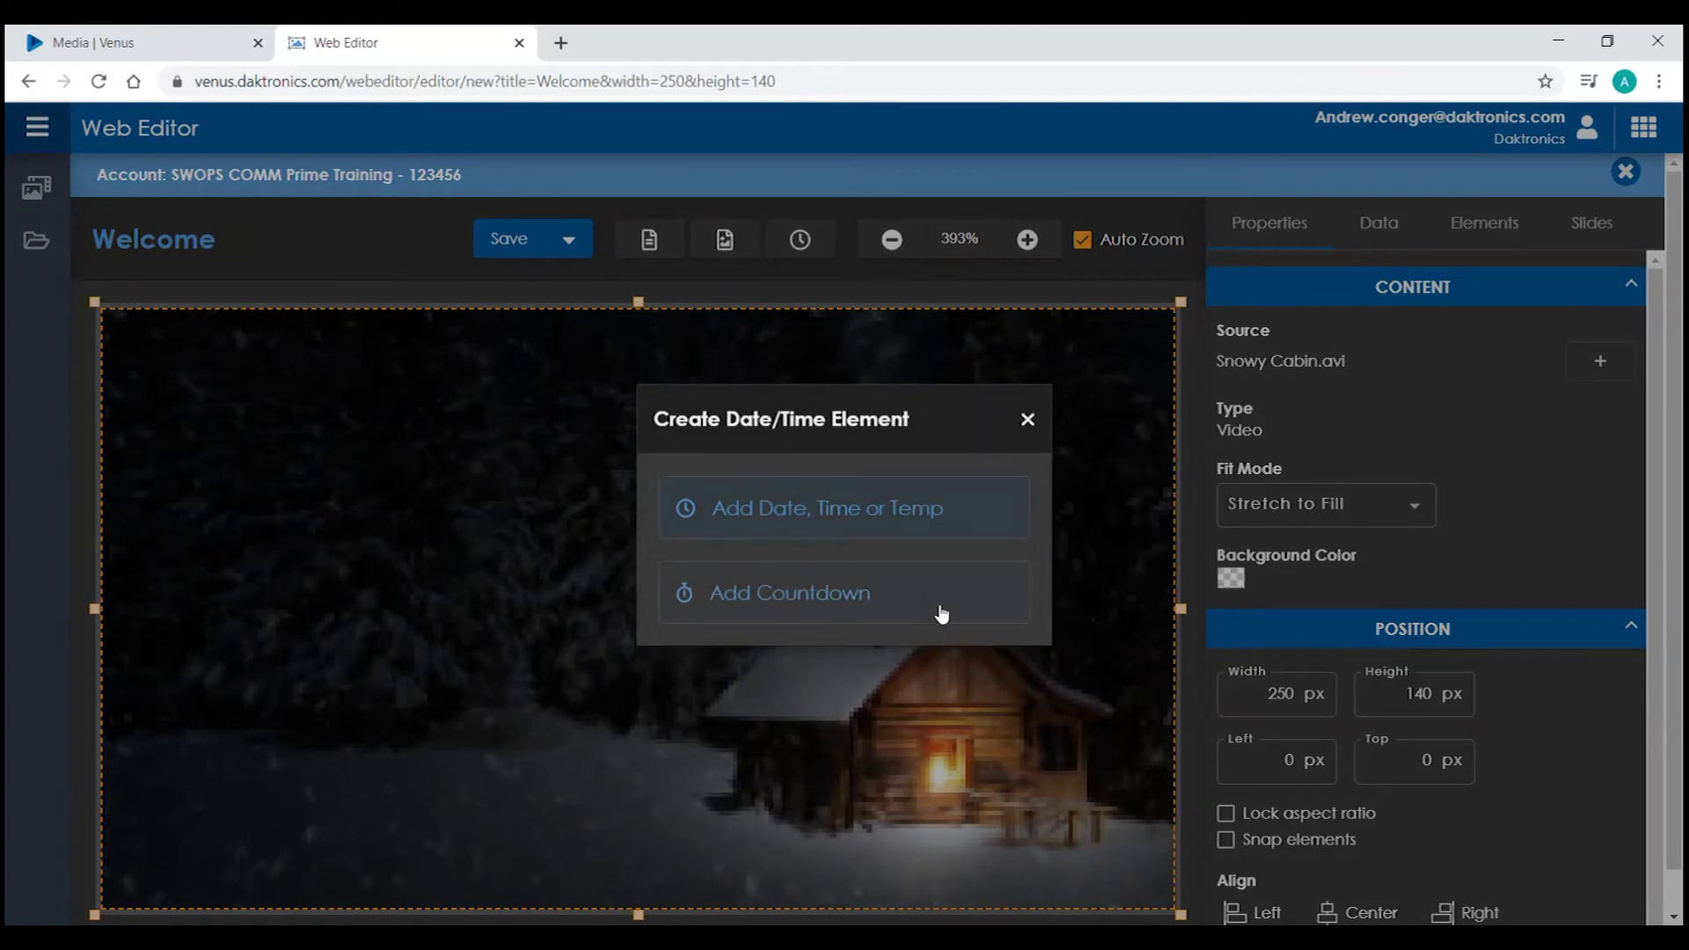
{"action": "left_click", "coordinate": [1028, 419]}
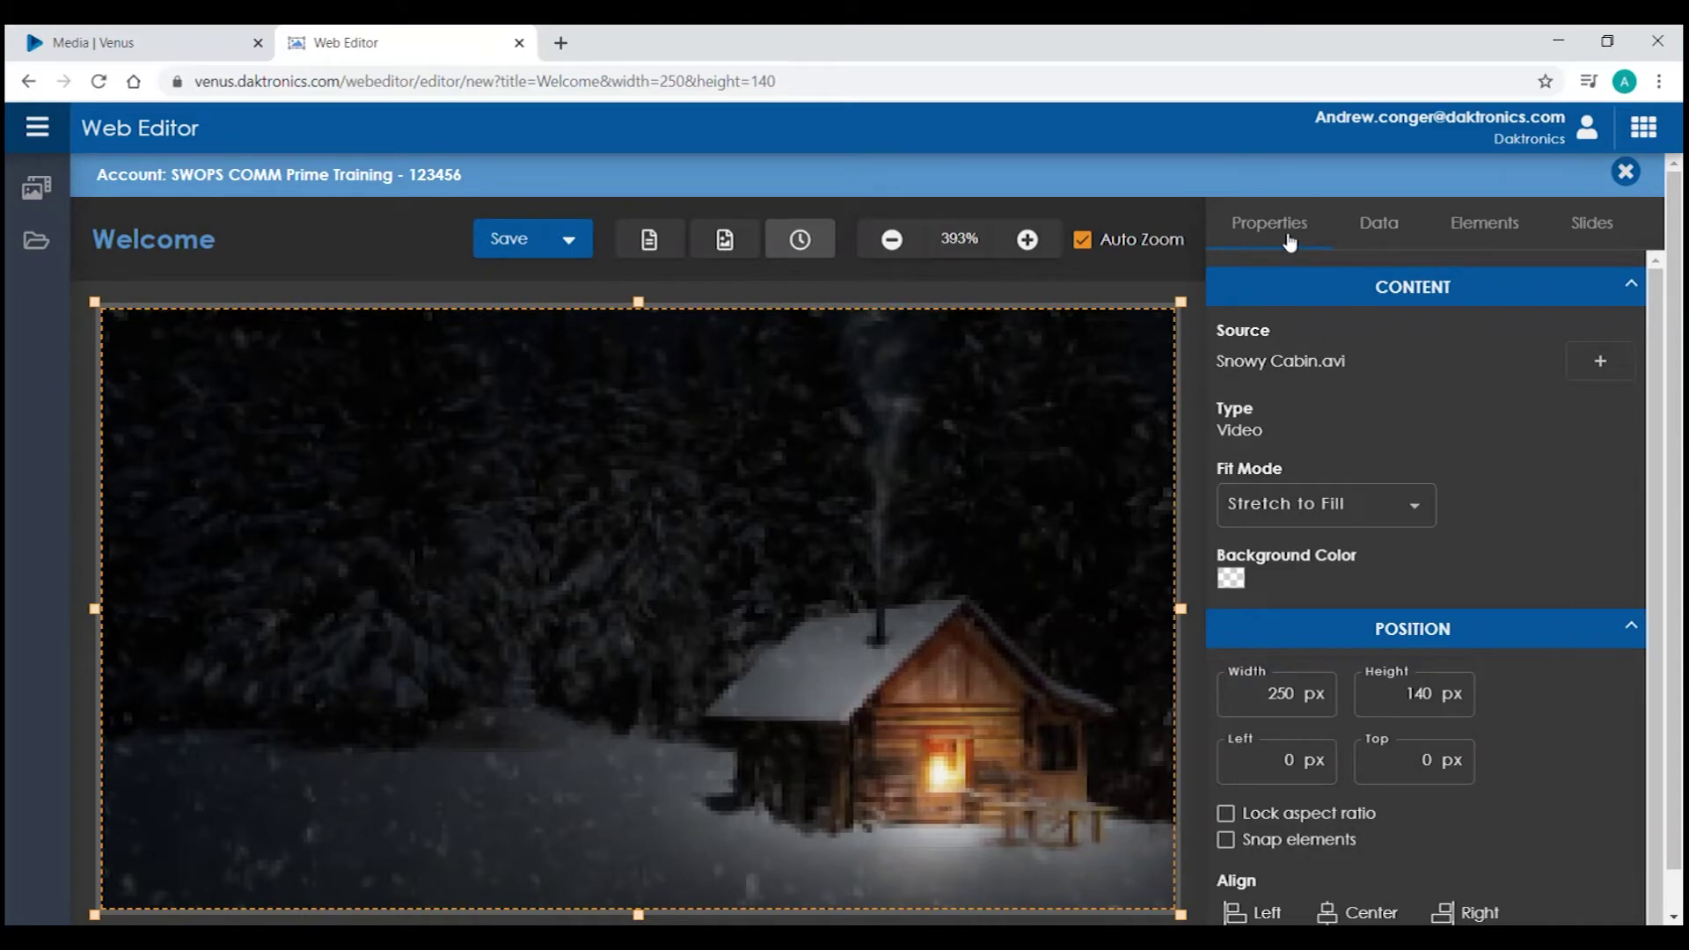
- Set the cabin video's fit mode to Scale to Fit
{"action": "left_click", "coordinate": [1382, 506]}
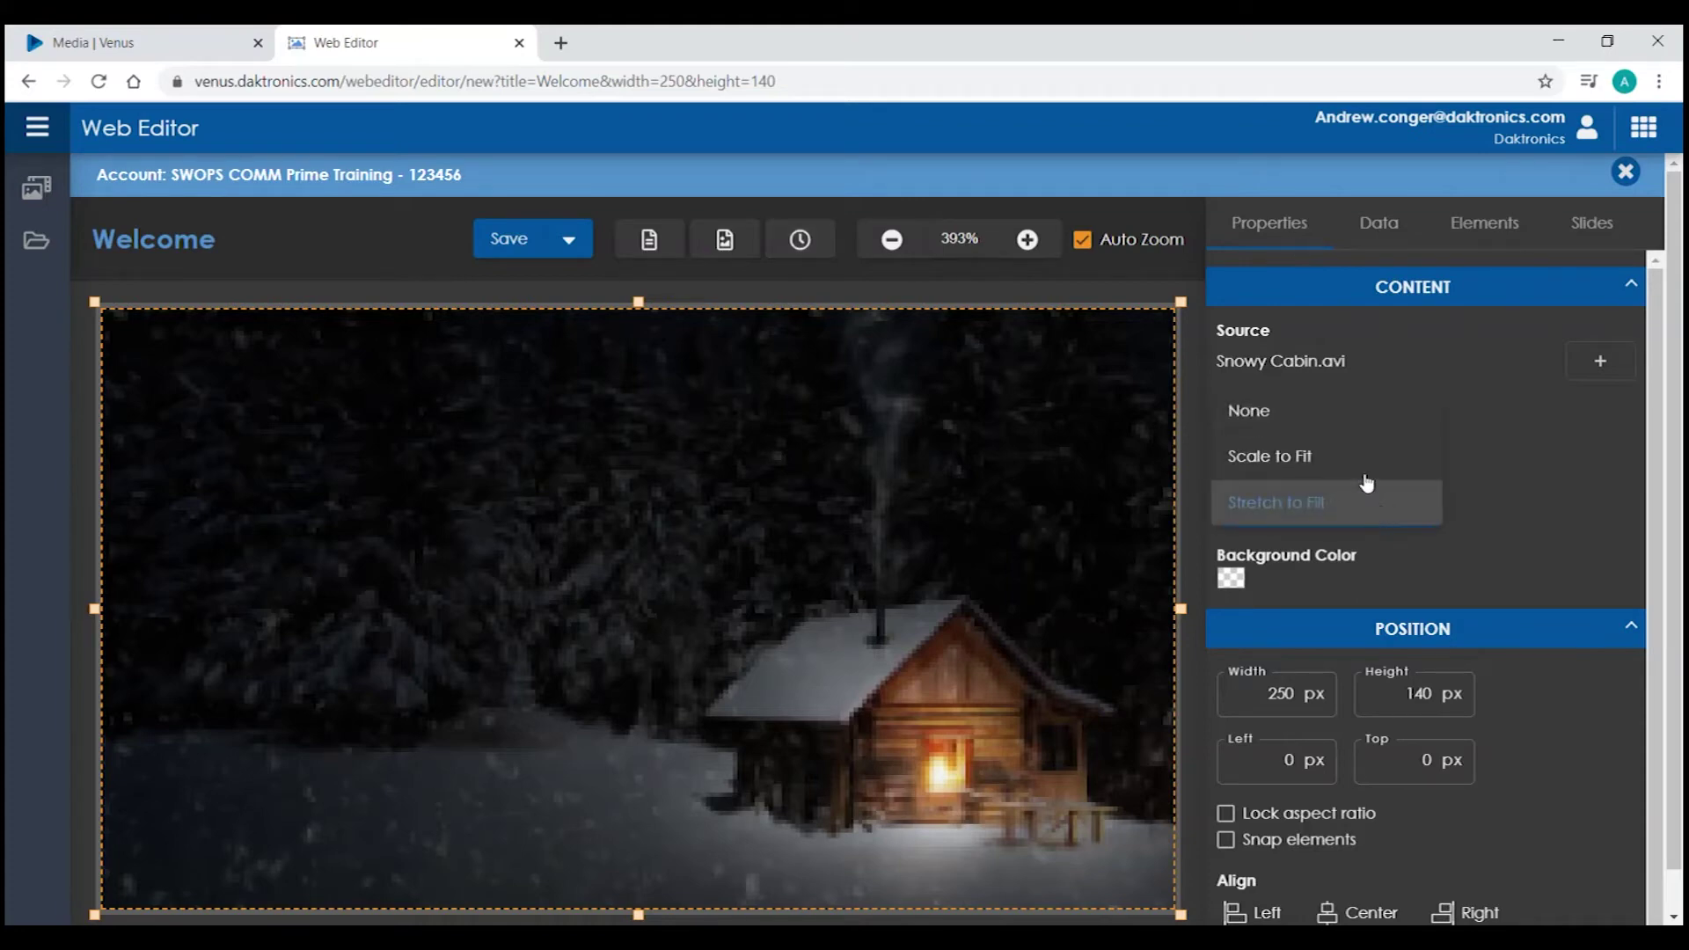
{"action": "left_click", "coordinate": [1364, 472]}
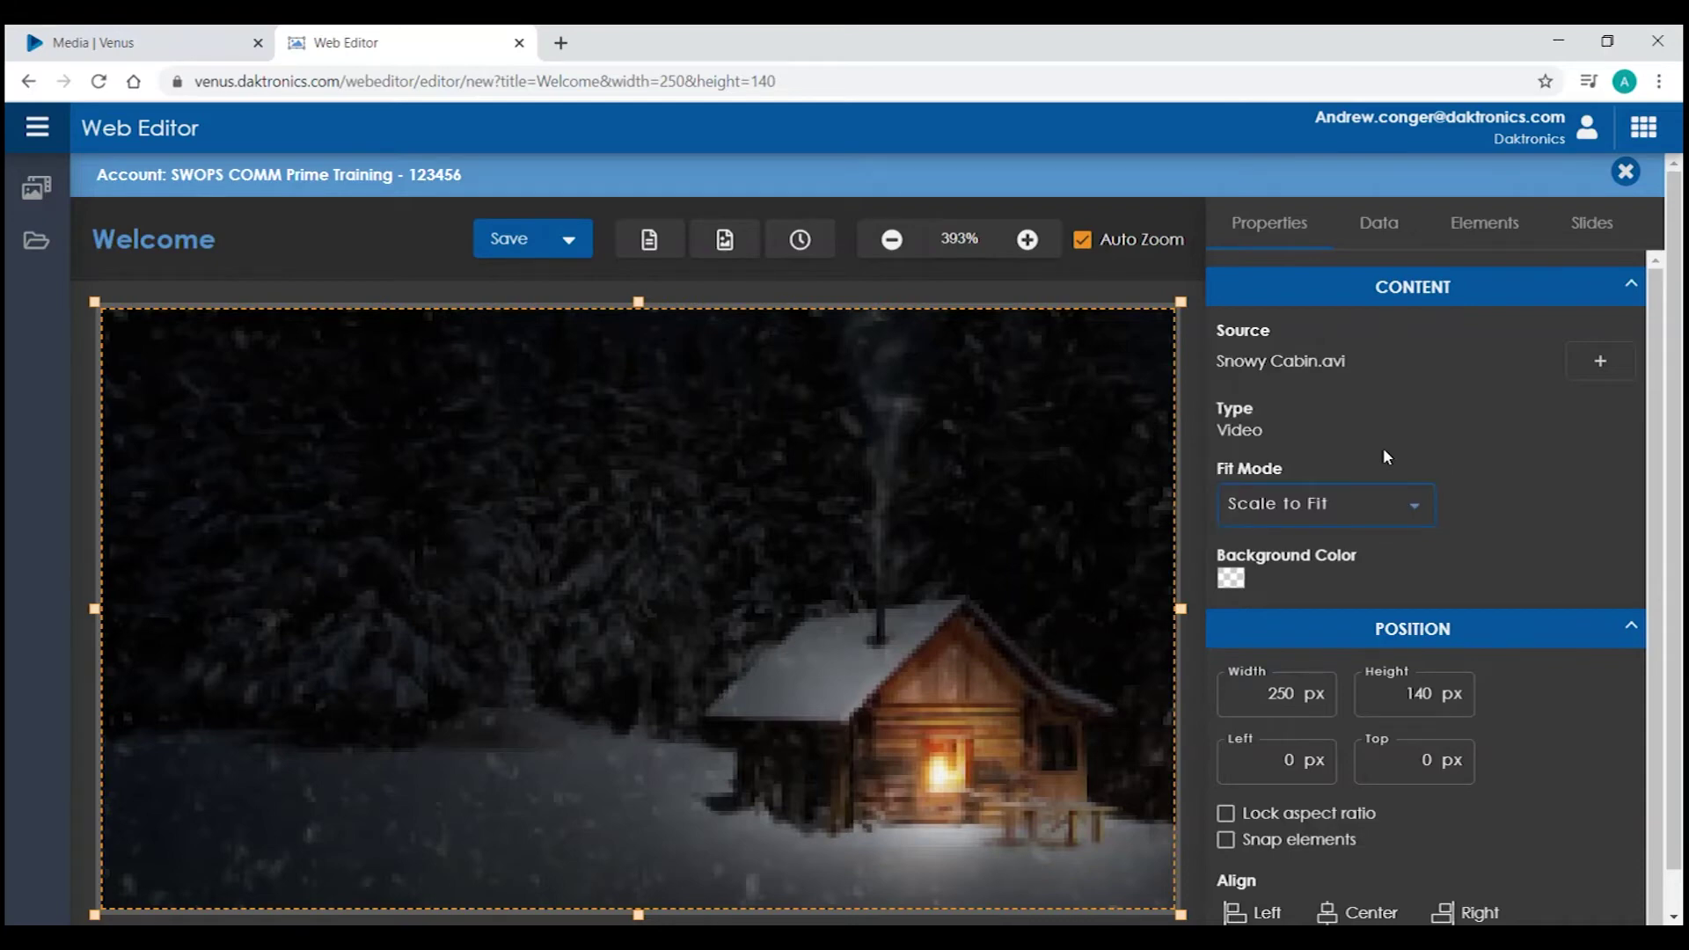
{"action": "mouse_move", "coordinate": [1181, 301]}
{"action": "left_mouse_down"}
{"action": "mouse_move", "coordinate": [794, 439]}
{"action": "mouse_move", "coordinate": [927, 407]}
{"action": "mouse_move", "coordinate": [1181, 301]}
{"action": "left_mouse_up"}
- Turn on element snapping and narrow the video to 235 px wide
{"action": "left_click", "coordinate": [1452, 286]}
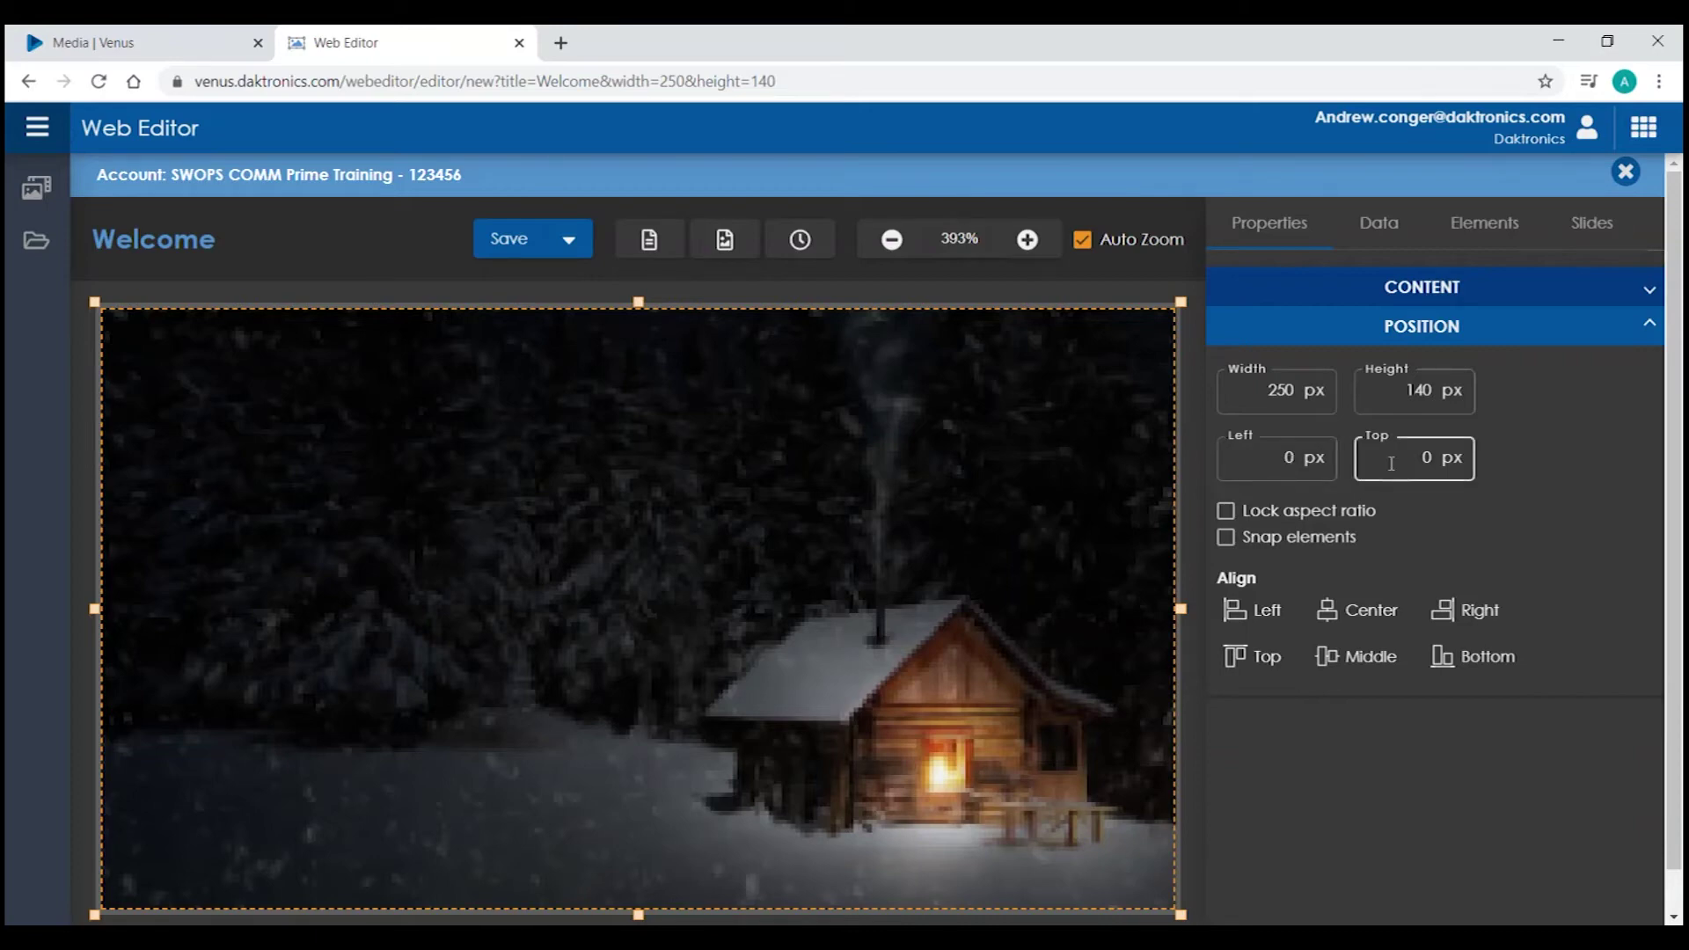
{"action": "left_click", "coordinate": [1225, 538]}
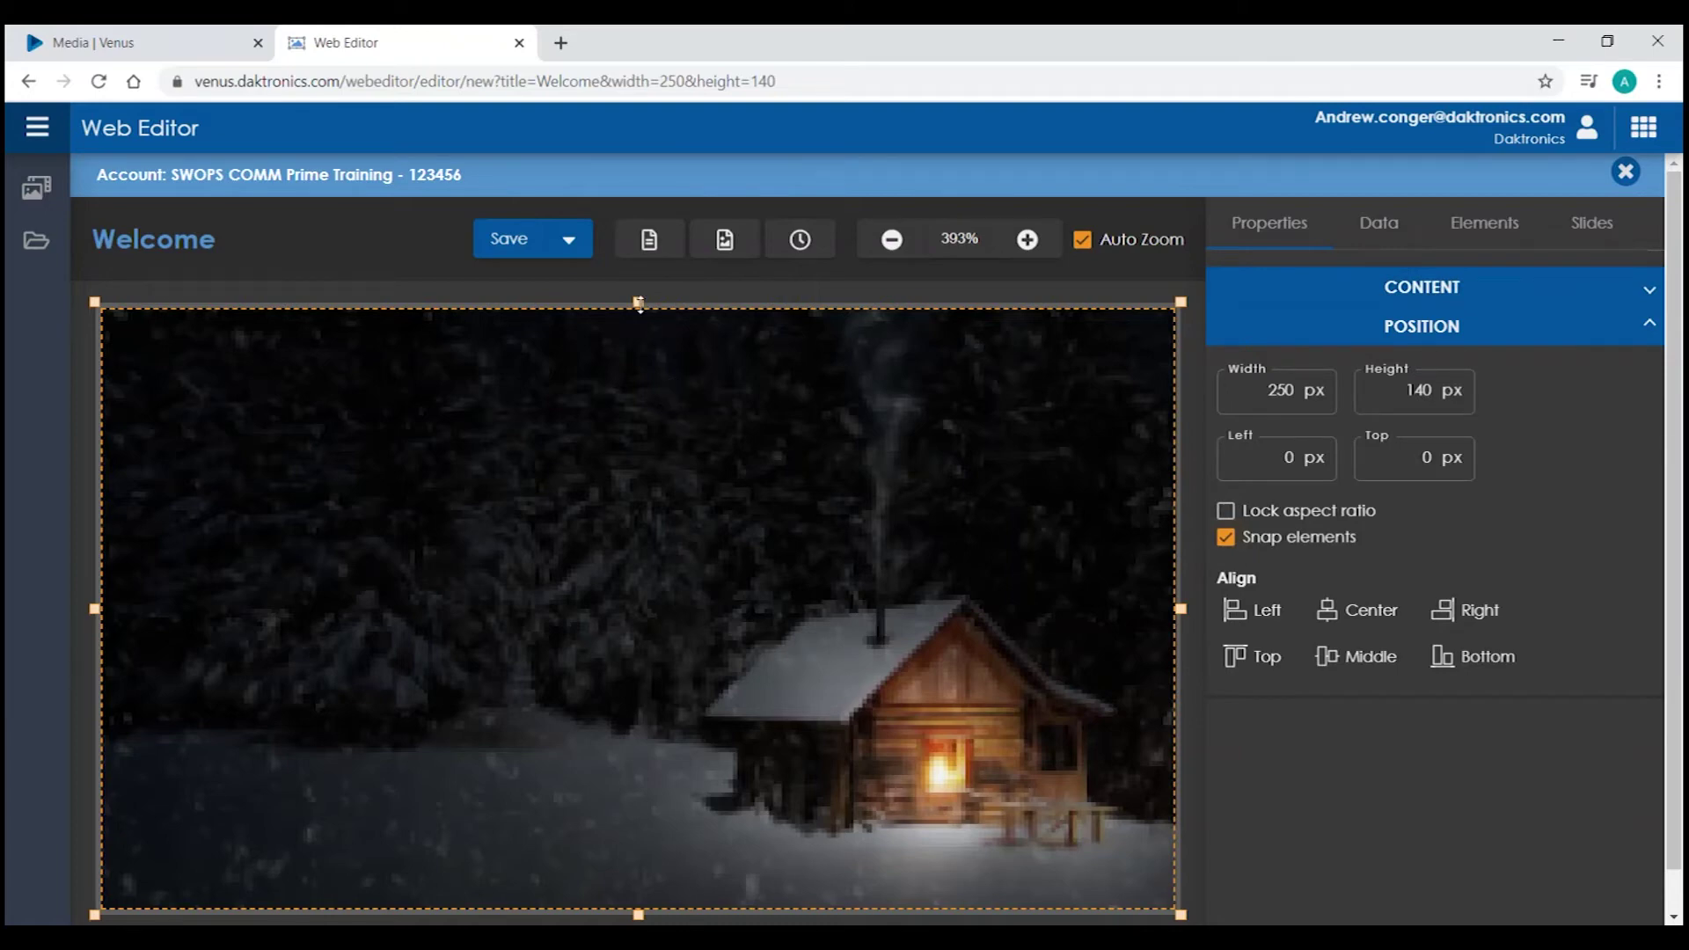
{"action": "left_click_drag", "start_coordinate": [640, 303], "coordinate": [659, 342]}
{"action": "left_click_drag", "start_coordinate": [1180, 608], "coordinate": [1123, 619]}
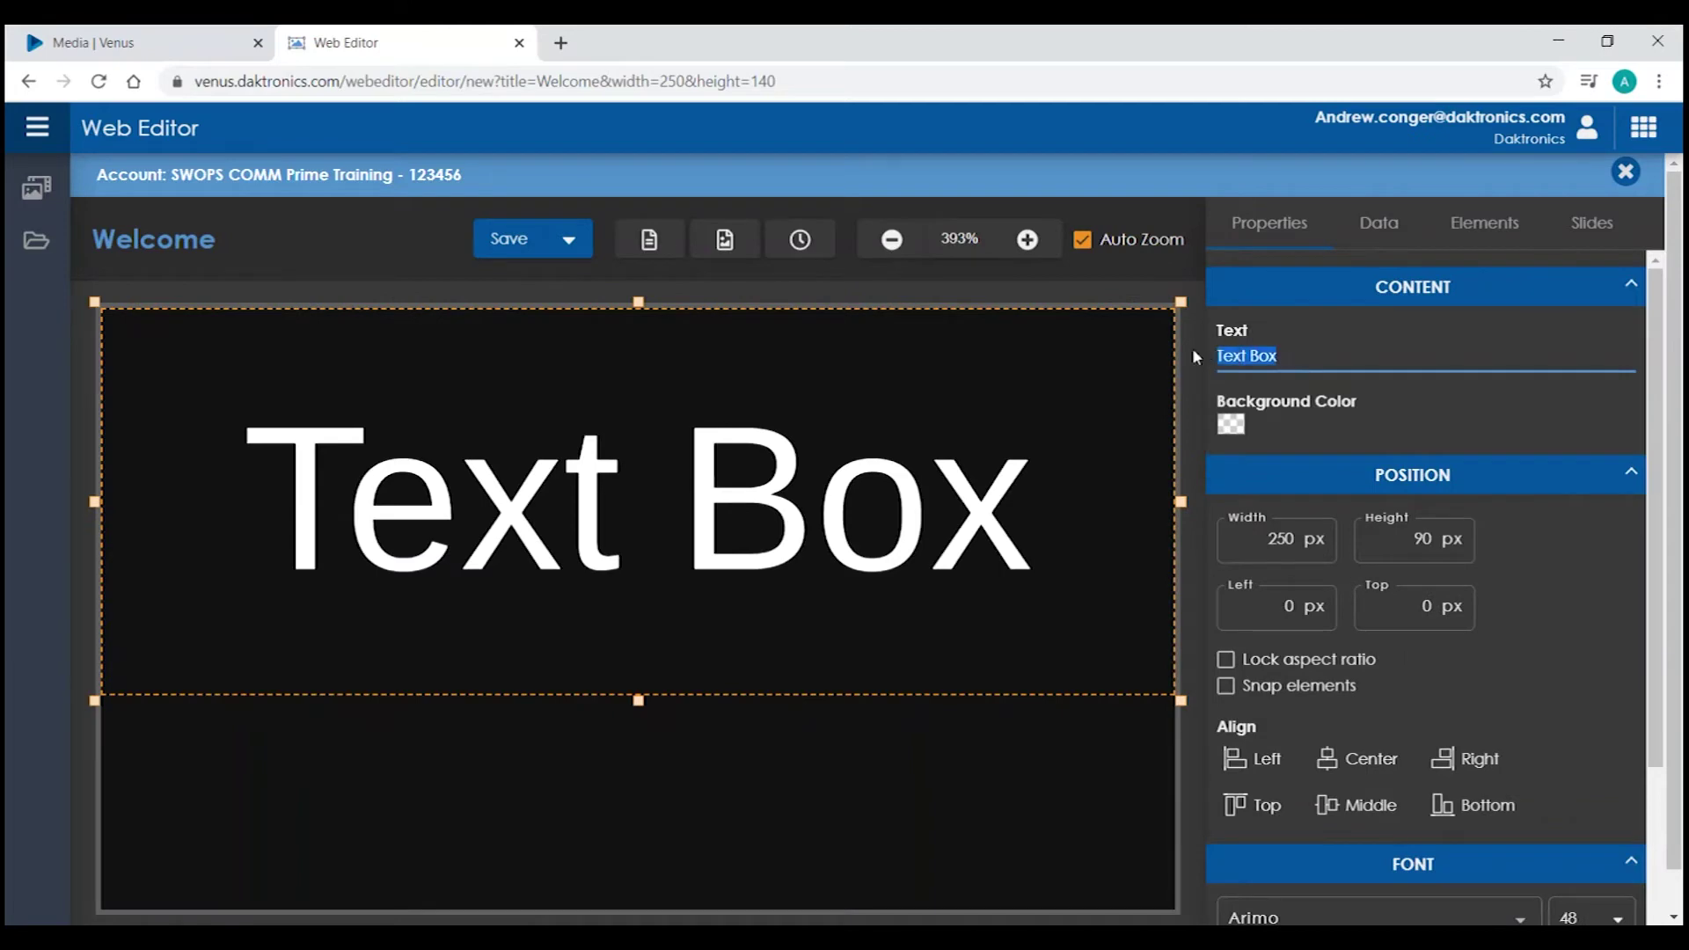
- Enter 'Welcome to Daktronics' in the text box and set its height to 140 px
{"action": "type", "text": "Welco"}
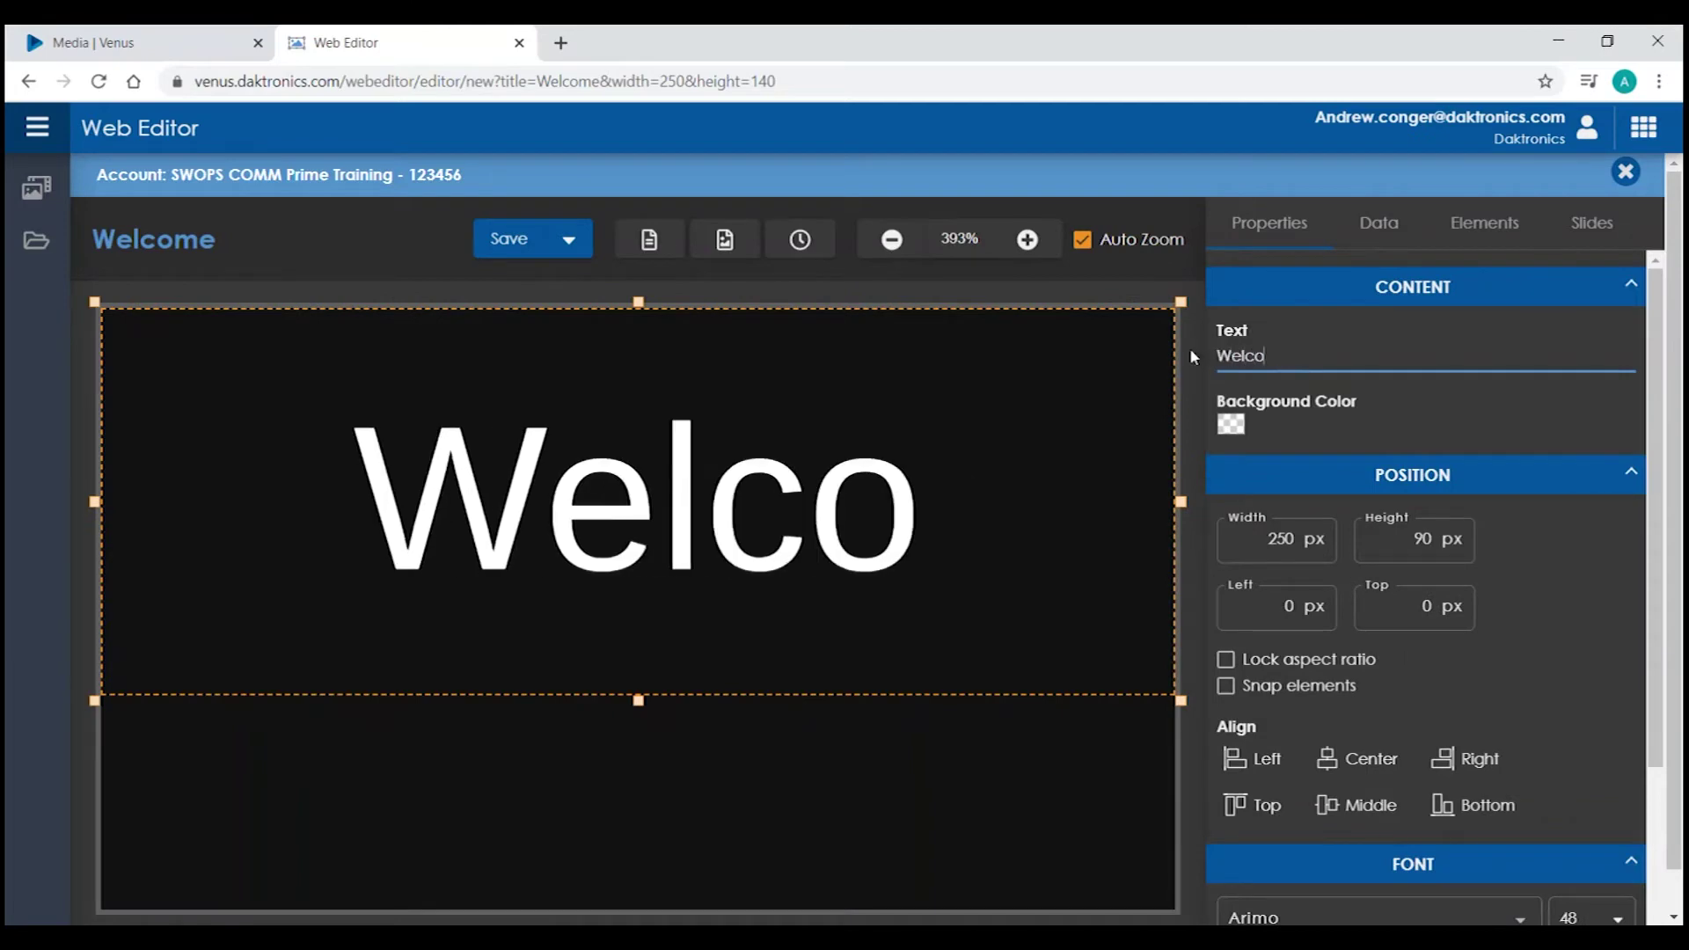
{"action": "type", "text": "me to Dak"}
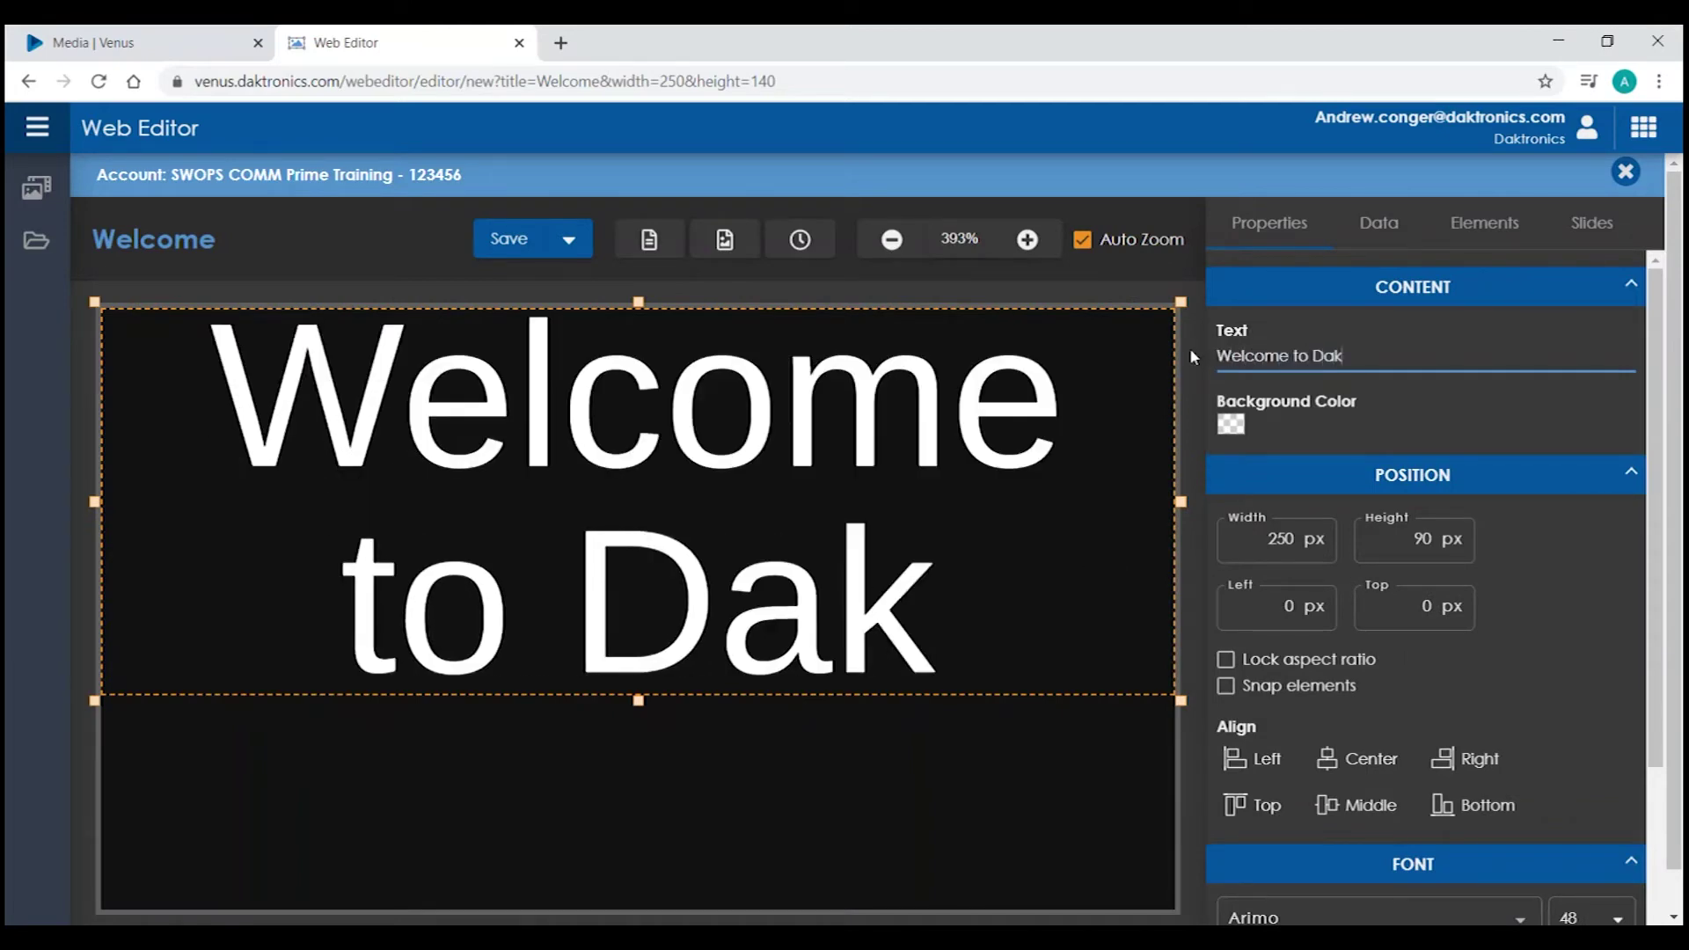
{"action": "type", "text": "tronics"}
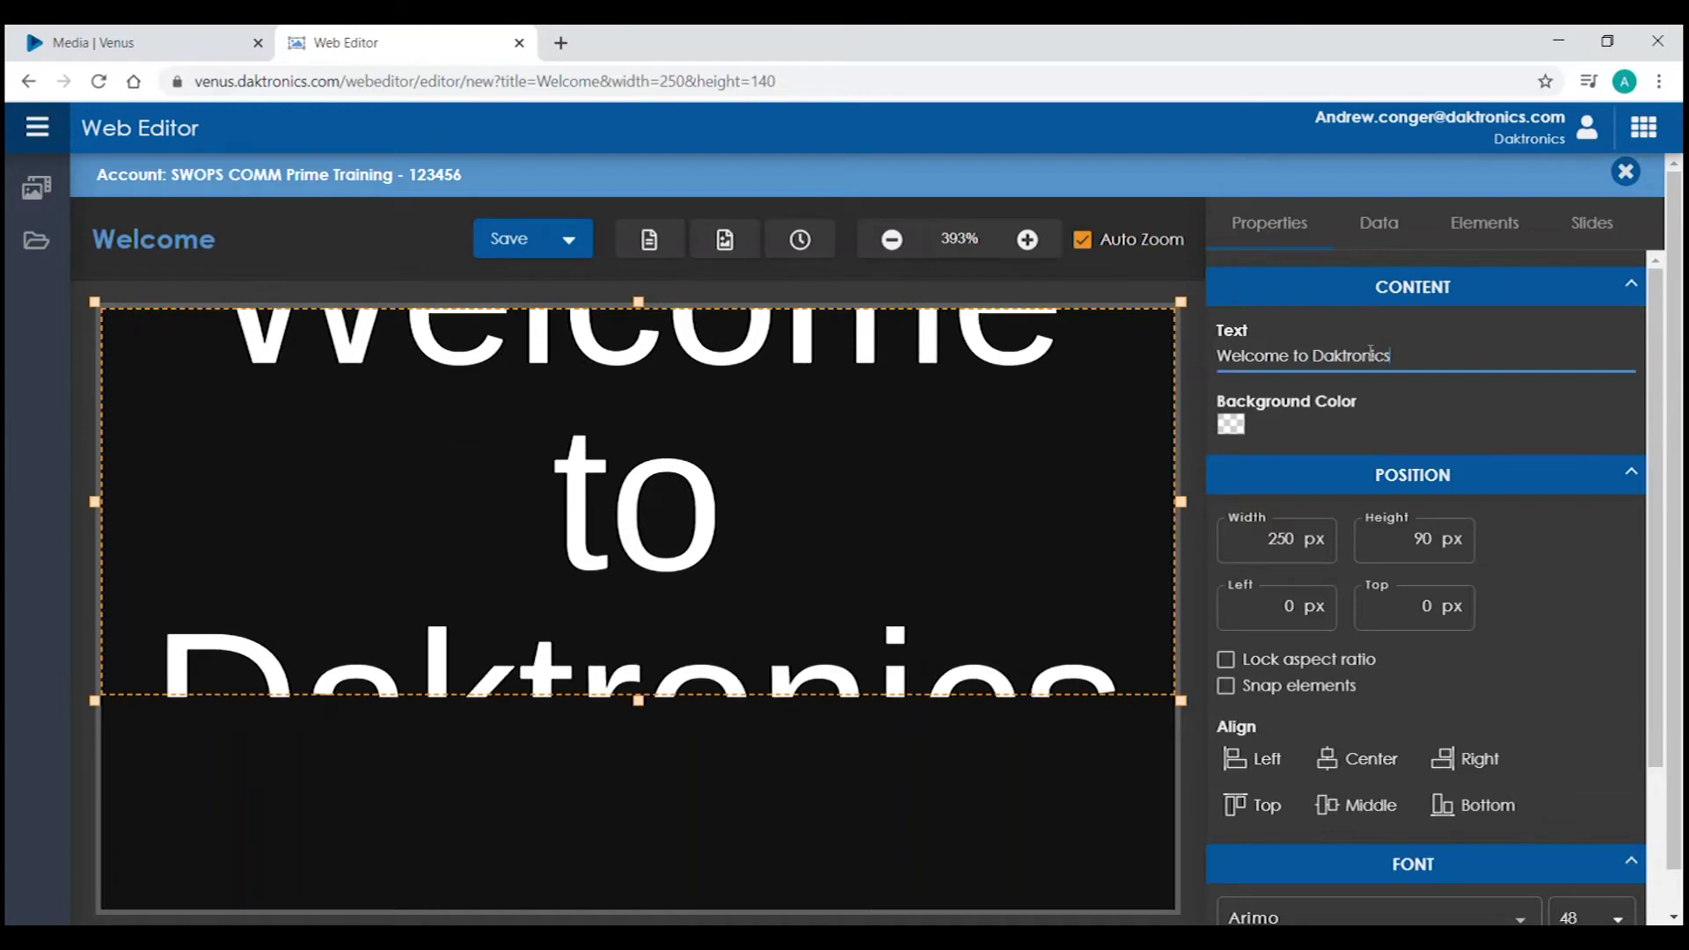
{"action": "left_click", "coordinate": [1417, 296]}
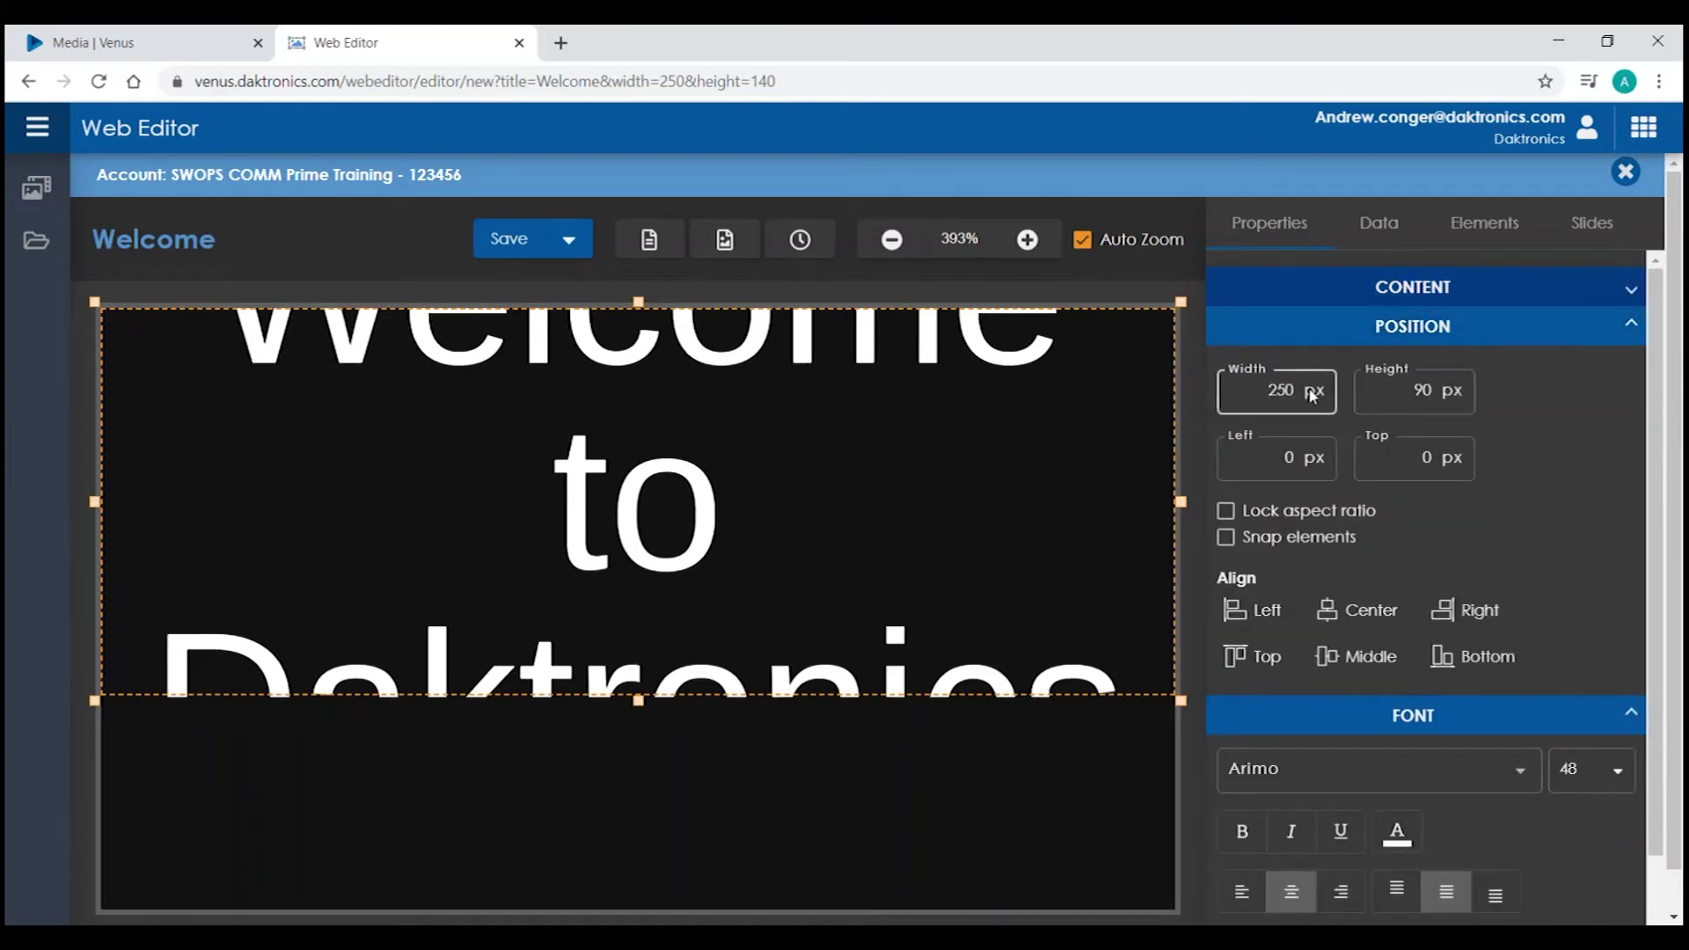
{"action": "left_click", "coordinate": [1393, 388]}
{"action": "key", "text": "ctrl+a"}
{"action": "type", "text": "140"}
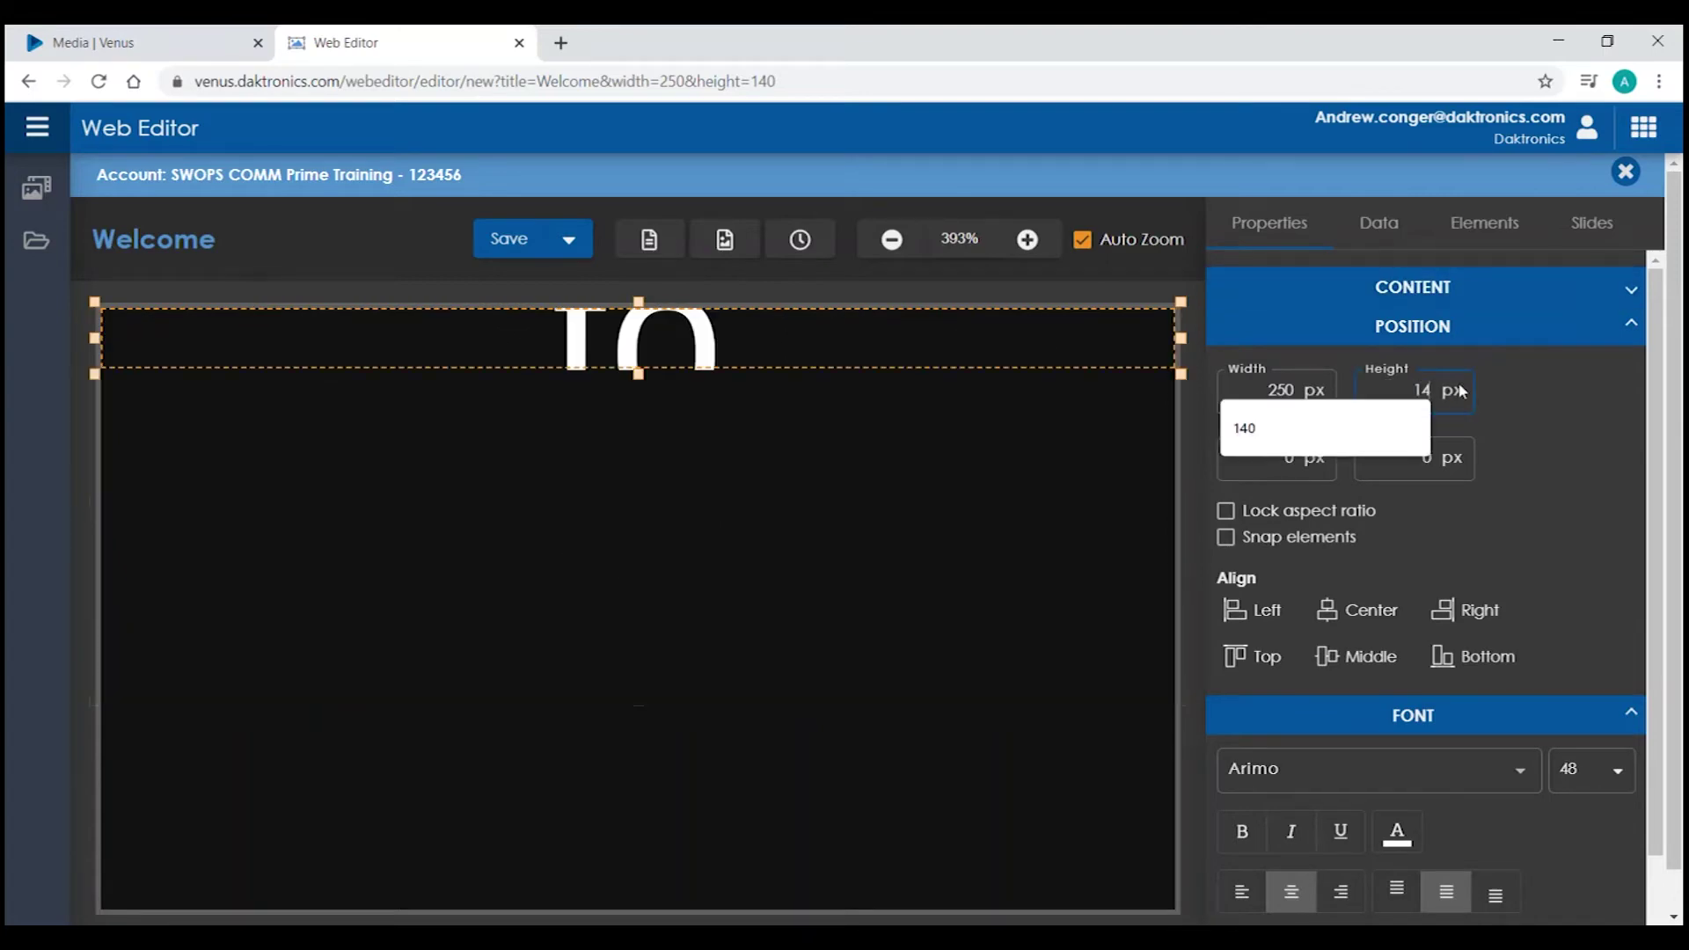
{"action": "left_click", "coordinate": [1592, 449]}
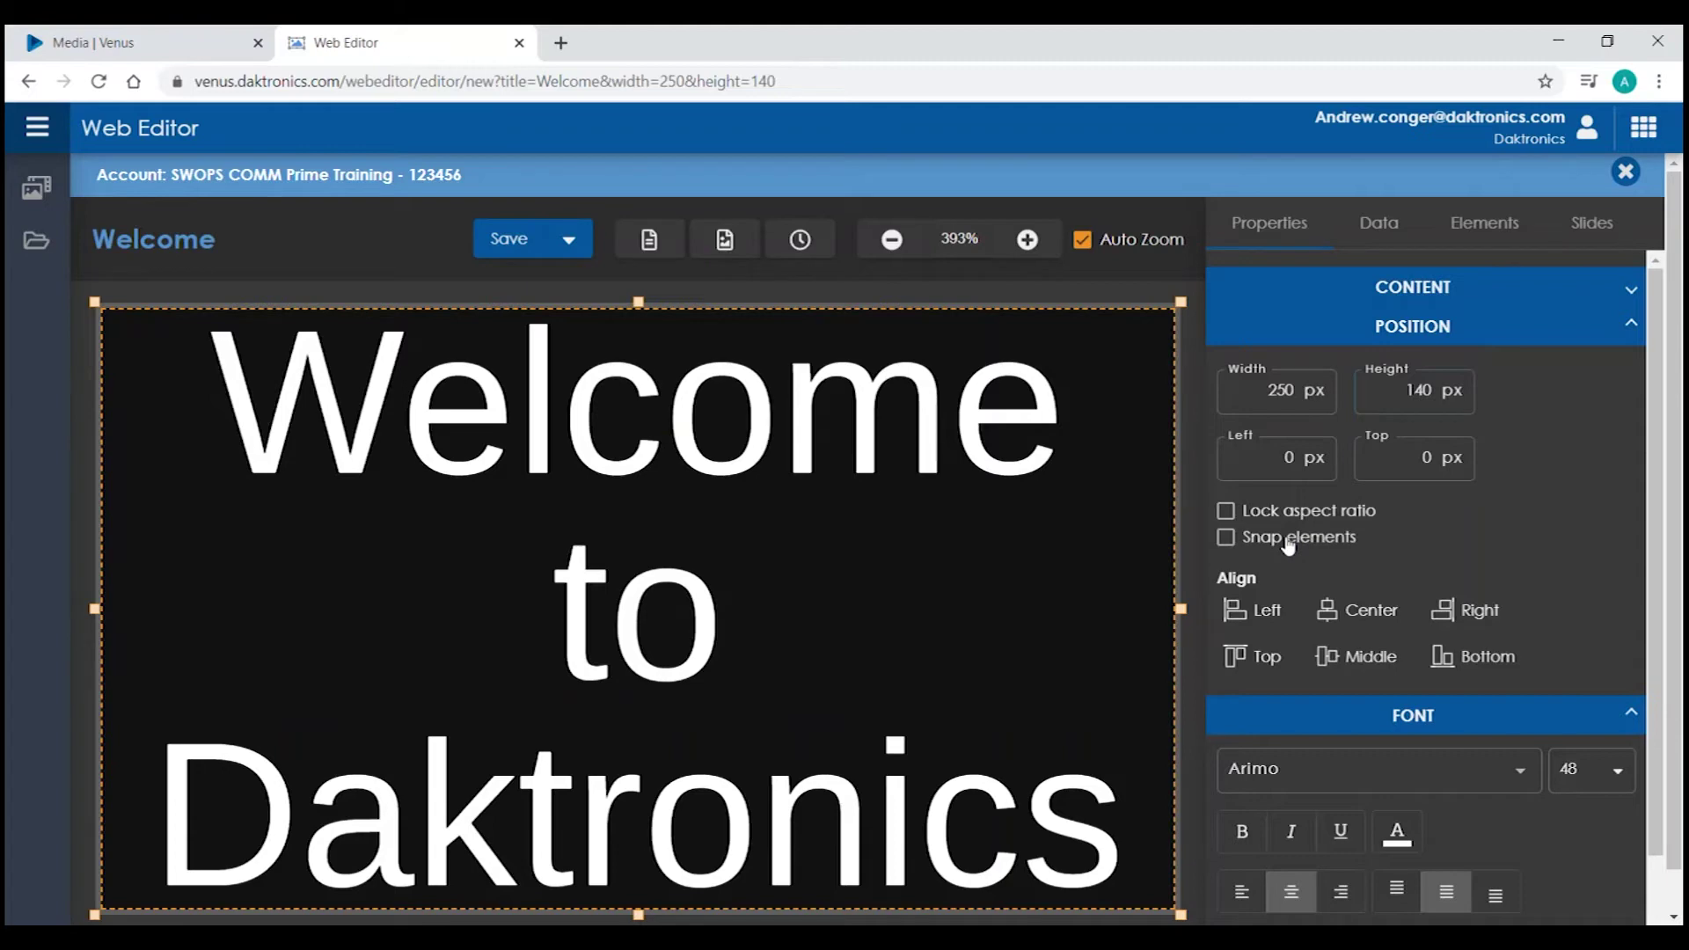
{"action": "left_click", "coordinate": [1424, 343]}
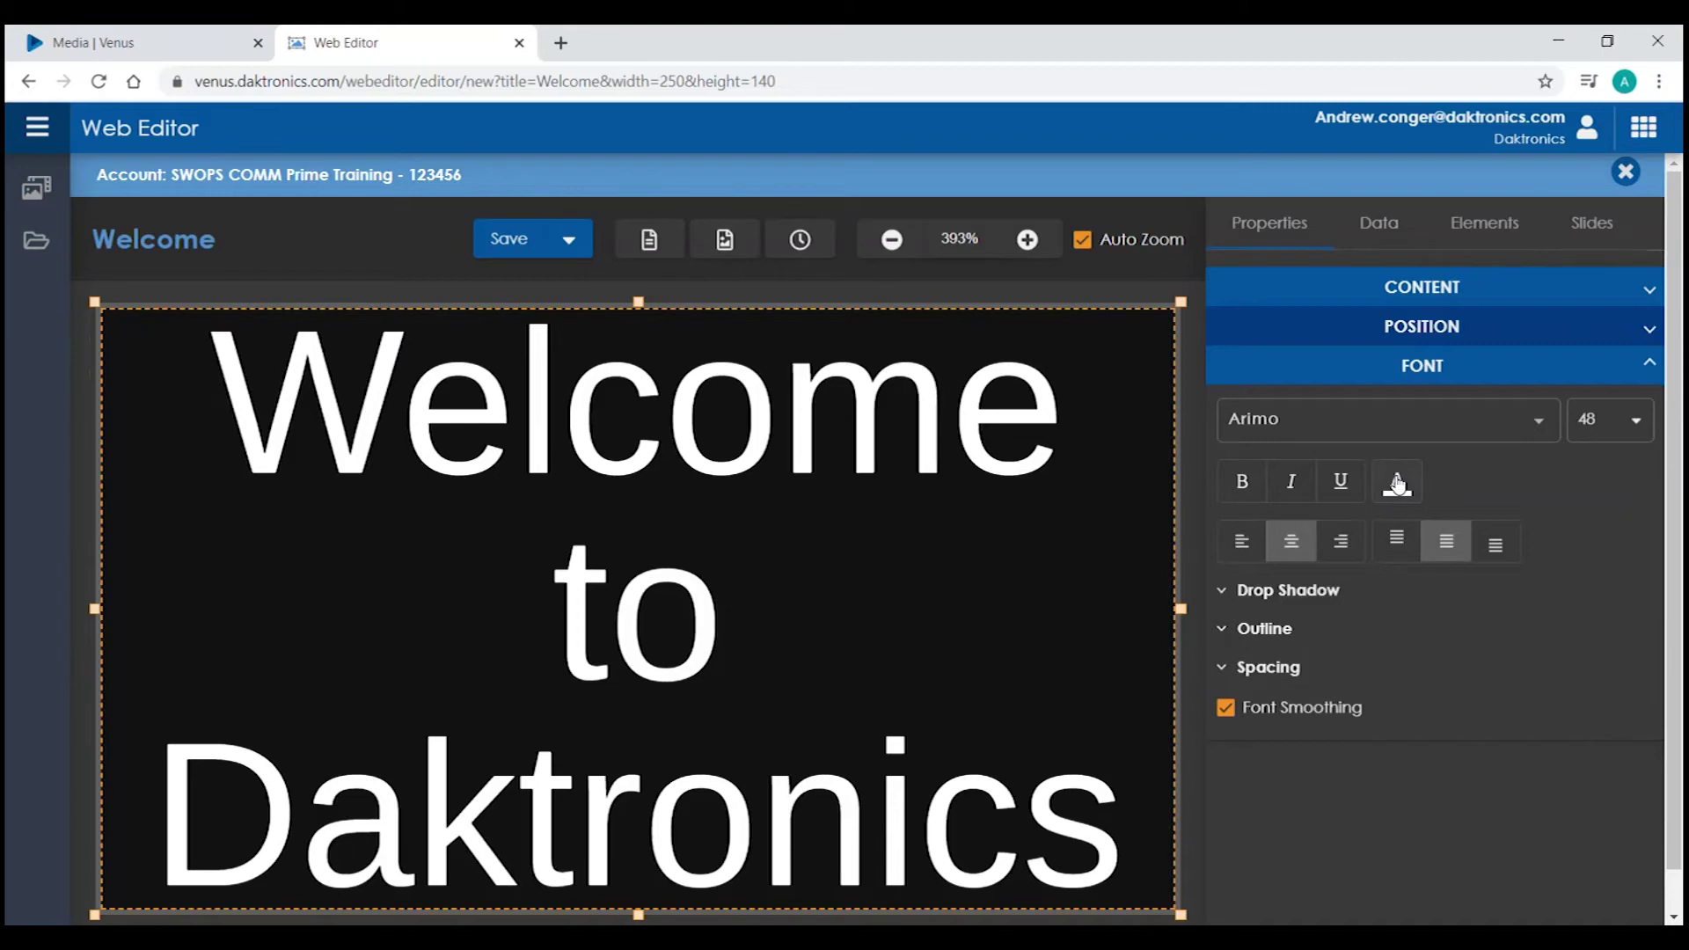
- Try left and right alignment on the text, then return it to centred
{"action": "left_click", "coordinate": [1241, 550]}
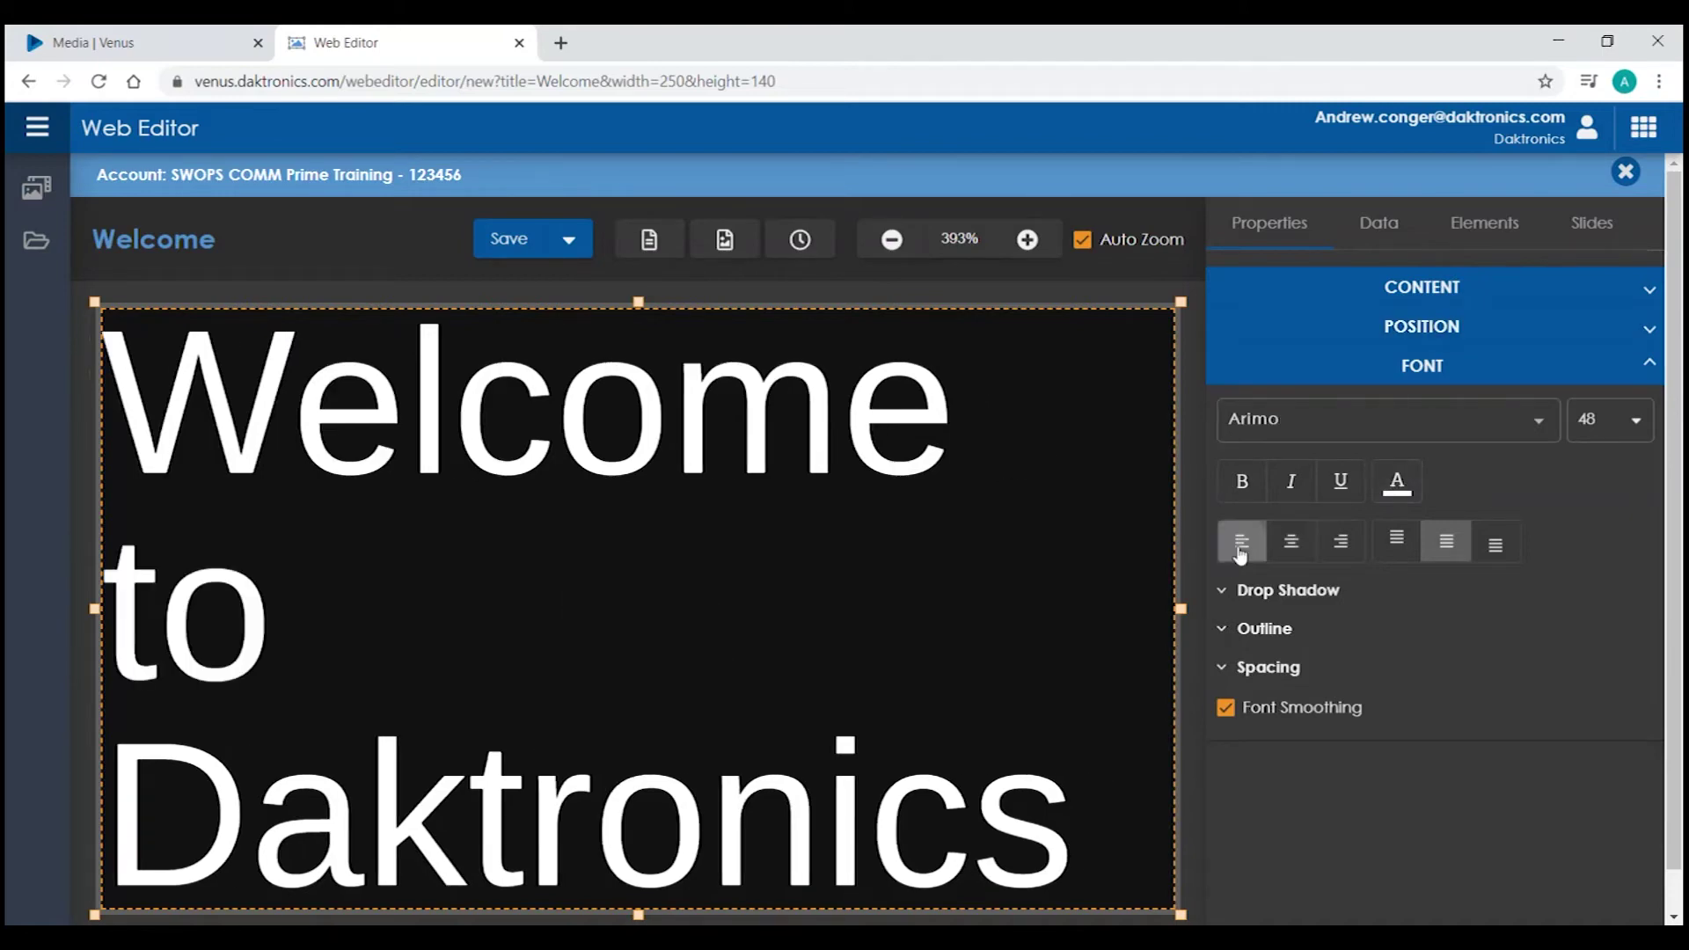
{"action": "left_click", "coordinate": [1335, 546]}
{"action": "left_click", "coordinate": [1312, 551]}
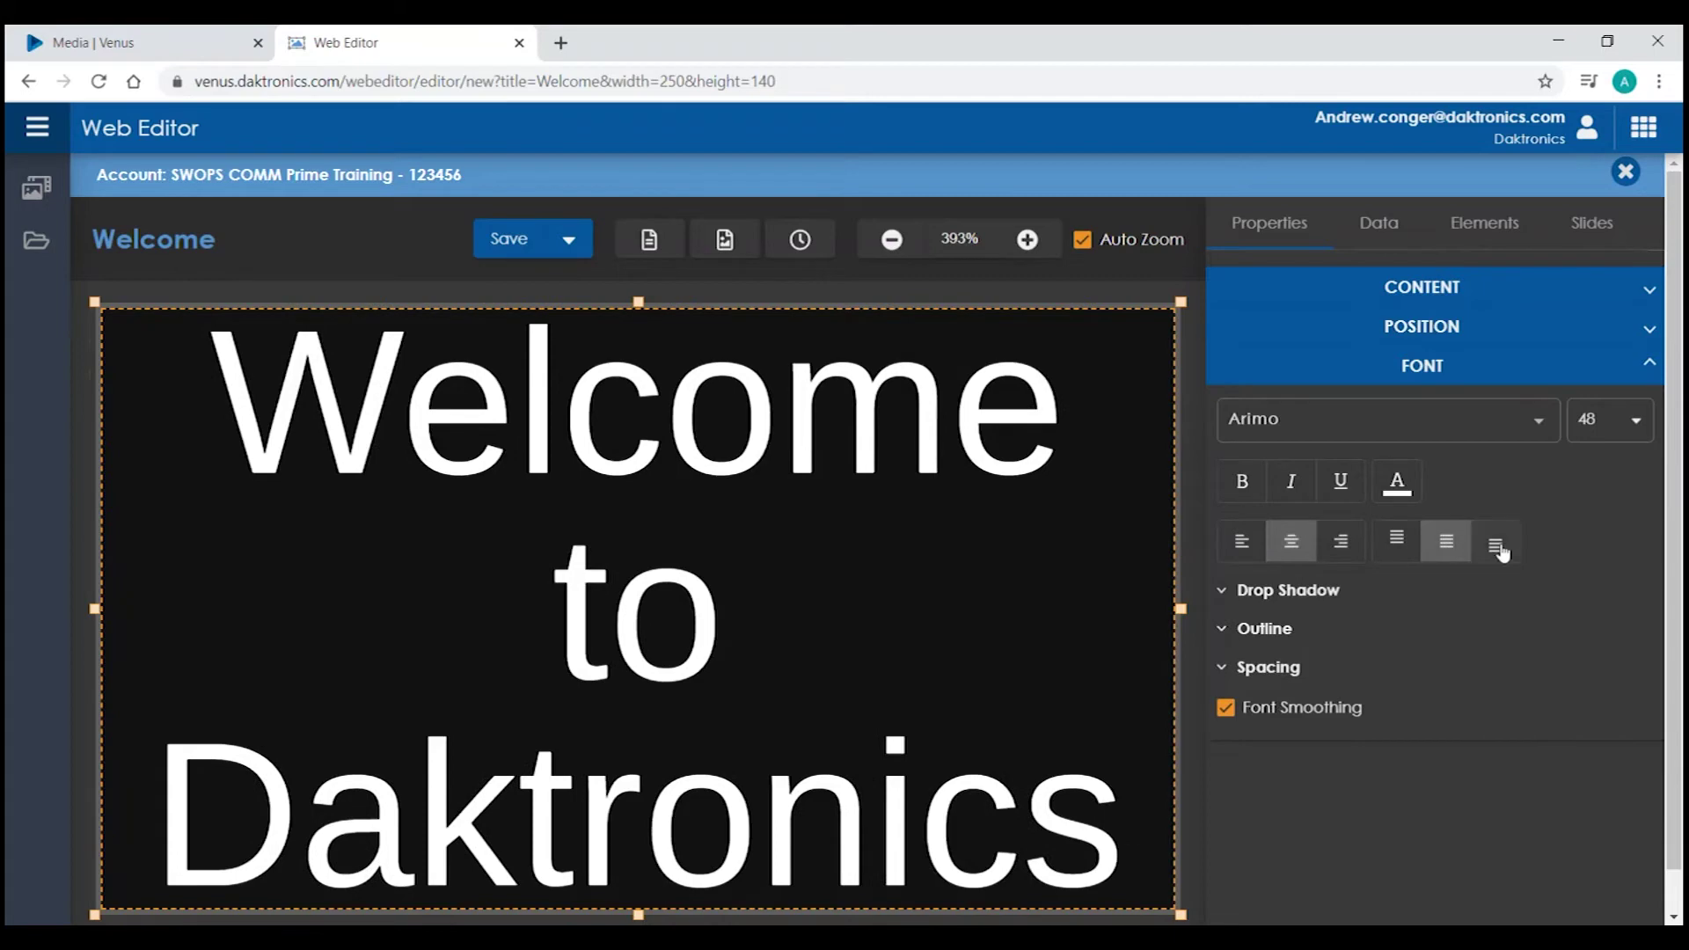
- Review the drop shadow, outline and spacing options, leaving line spacing at 0 px
{"action": "left_click", "coordinate": [1225, 599]}
{"action": "left_click", "coordinate": [1225, 595]}
{"action": "left_click", "coordinate": [1224, 634]}
{"action": "left_click", "coordinate": [1225, 632]}
{"action": "left_click", "coordinate": [1221, 671]}
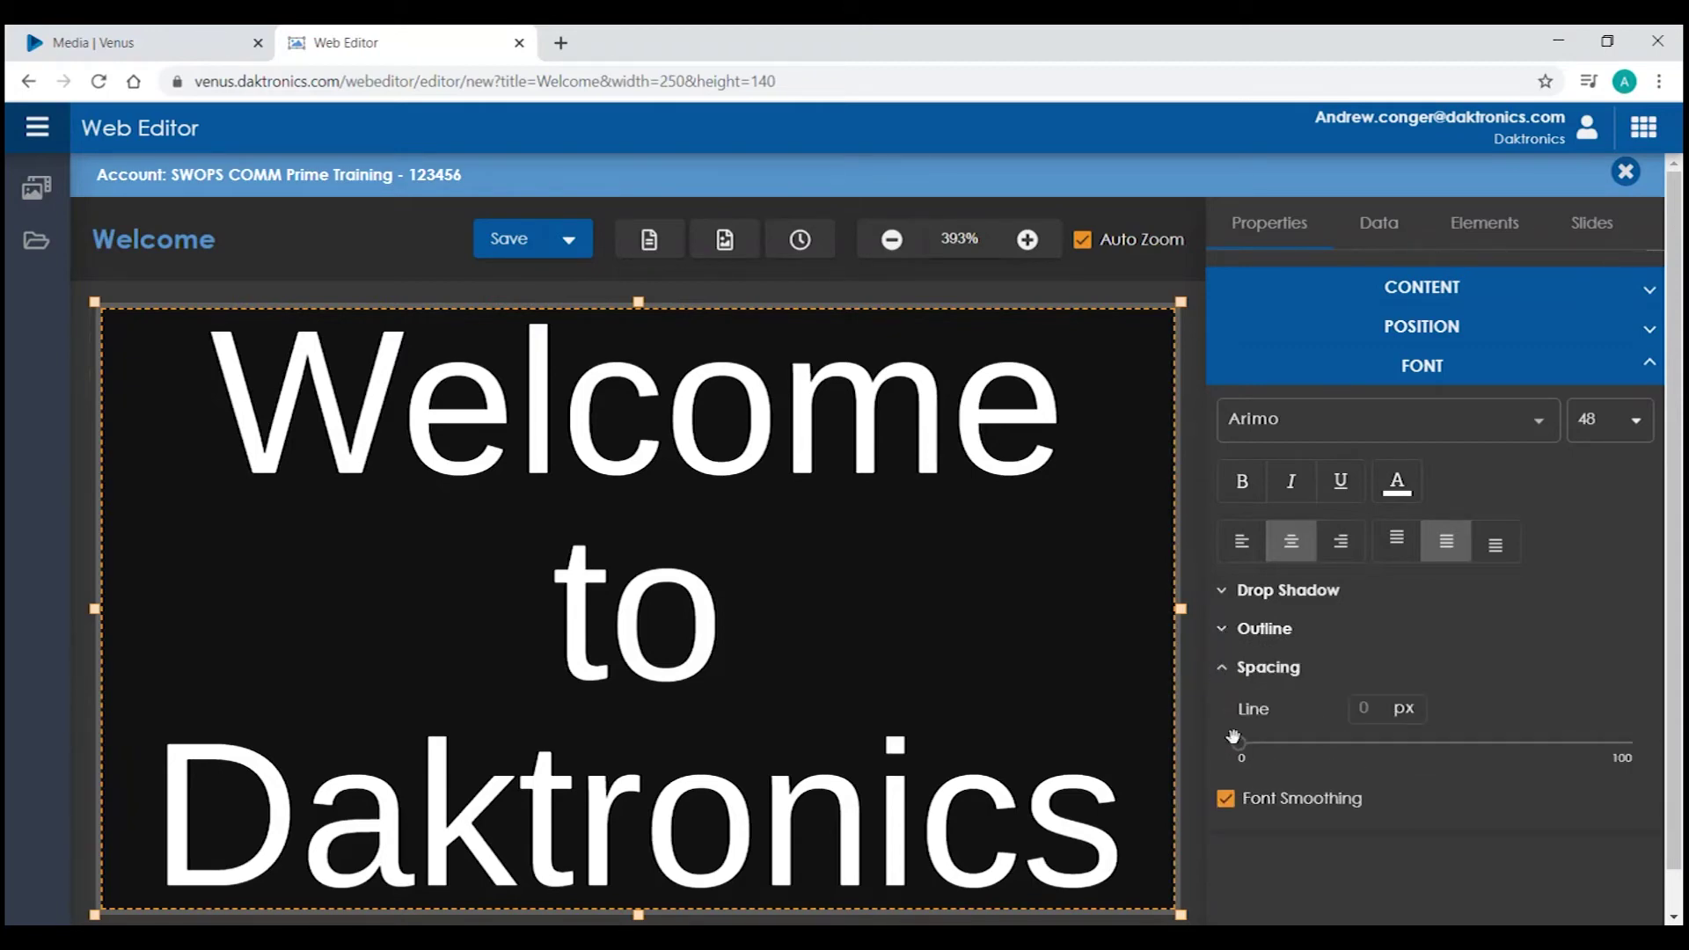
{"action": "mouse_move", "coordinate": [1246, 744]}
{"action": "left_mouse_down"}
{"action": "mouse_move", "coordinate": [1324, 743]}
{"action": "mouse_move", "coordinate": [1238, 746]}
{"action": "left_mouse_up"}
{"action": "left_click", "coordinate": [1222, 667]}
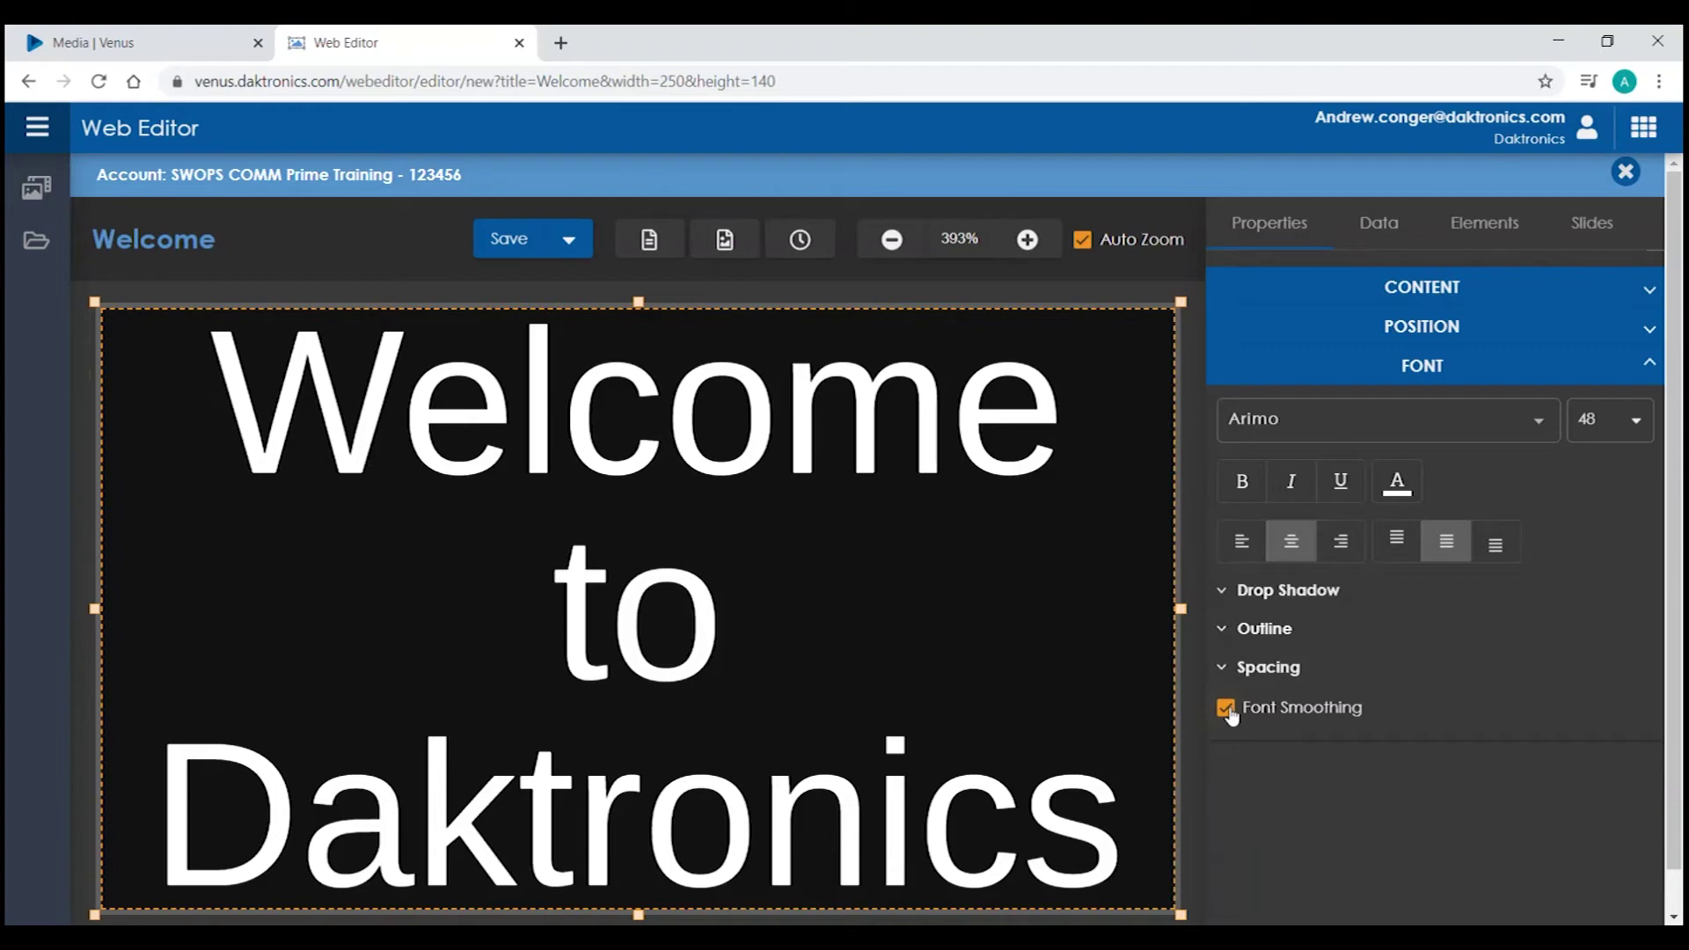
{"action": "left_click", "coordinate": [1379, 235]}
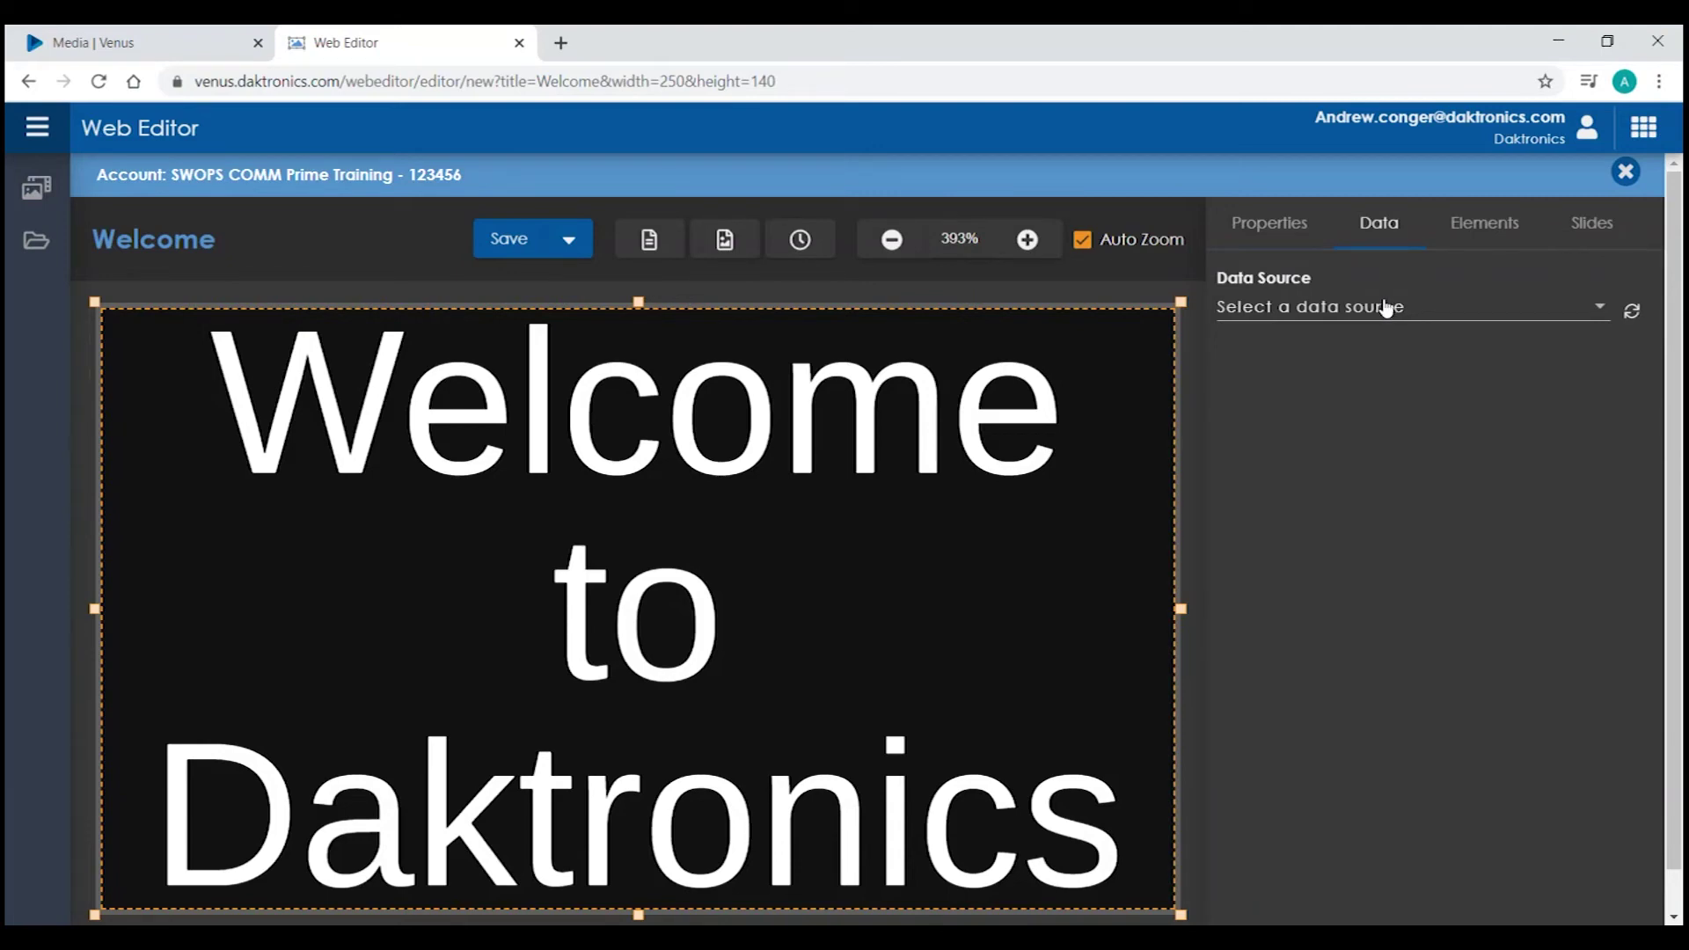
- Toggle the text element's lock and visibility in the element list, leaving it unlocked and visible
{"action": "left_click", "coordinate": [1477, 236]}
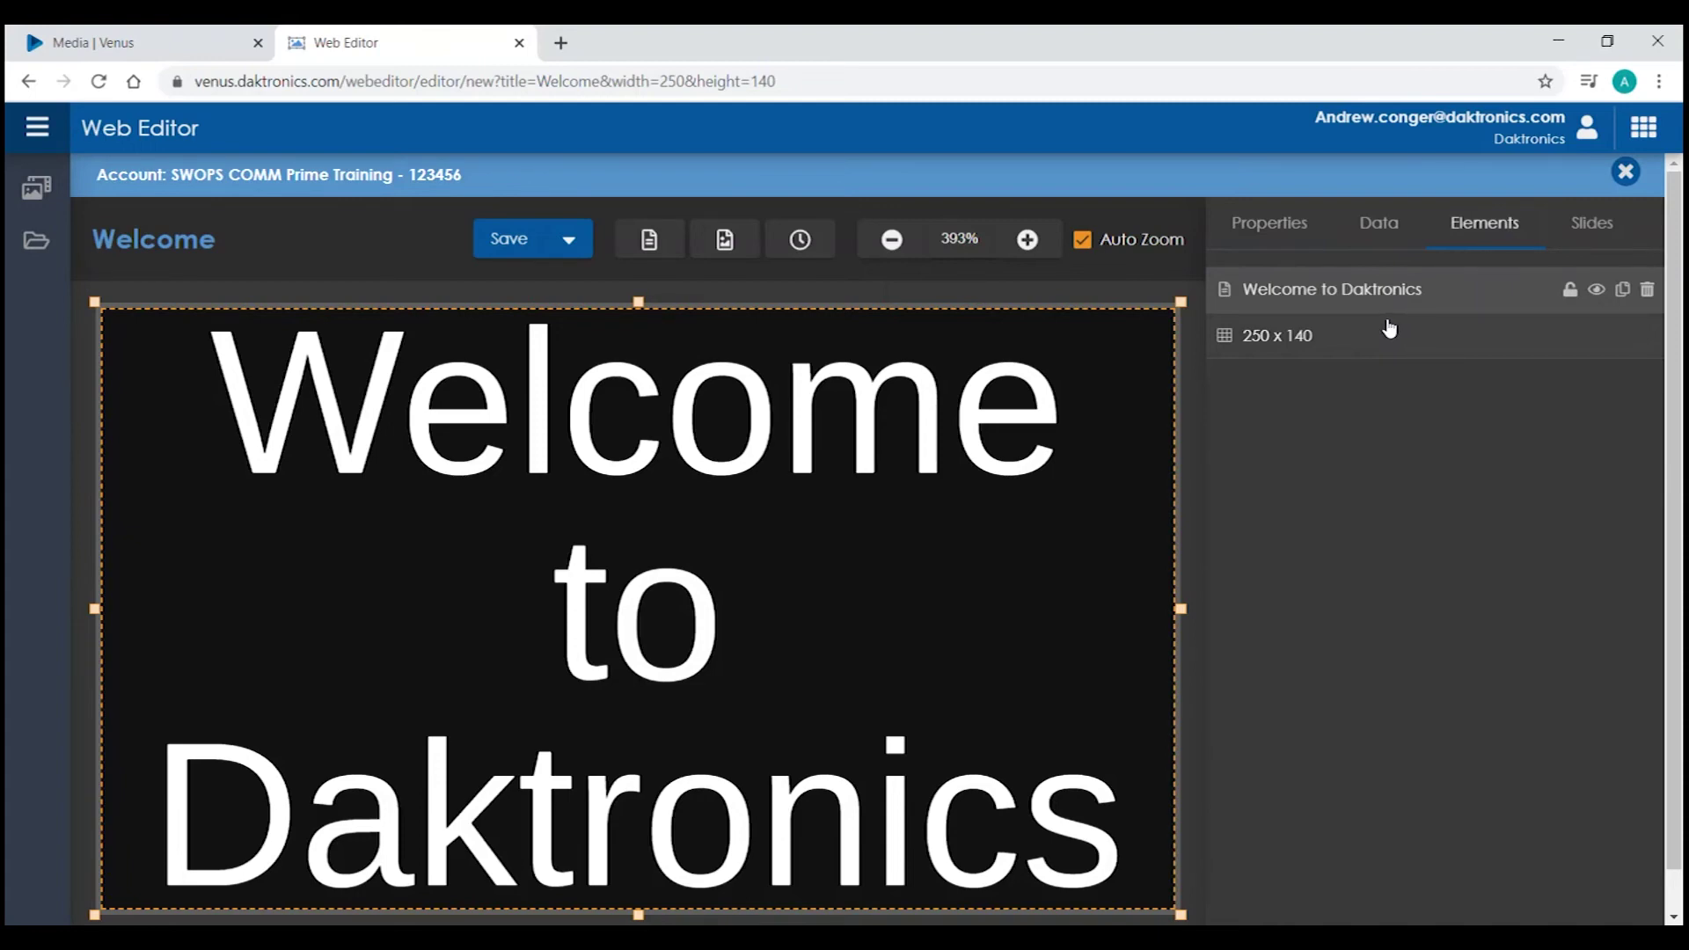
{"action": "left_click", "coordinate": [1570, 291]}
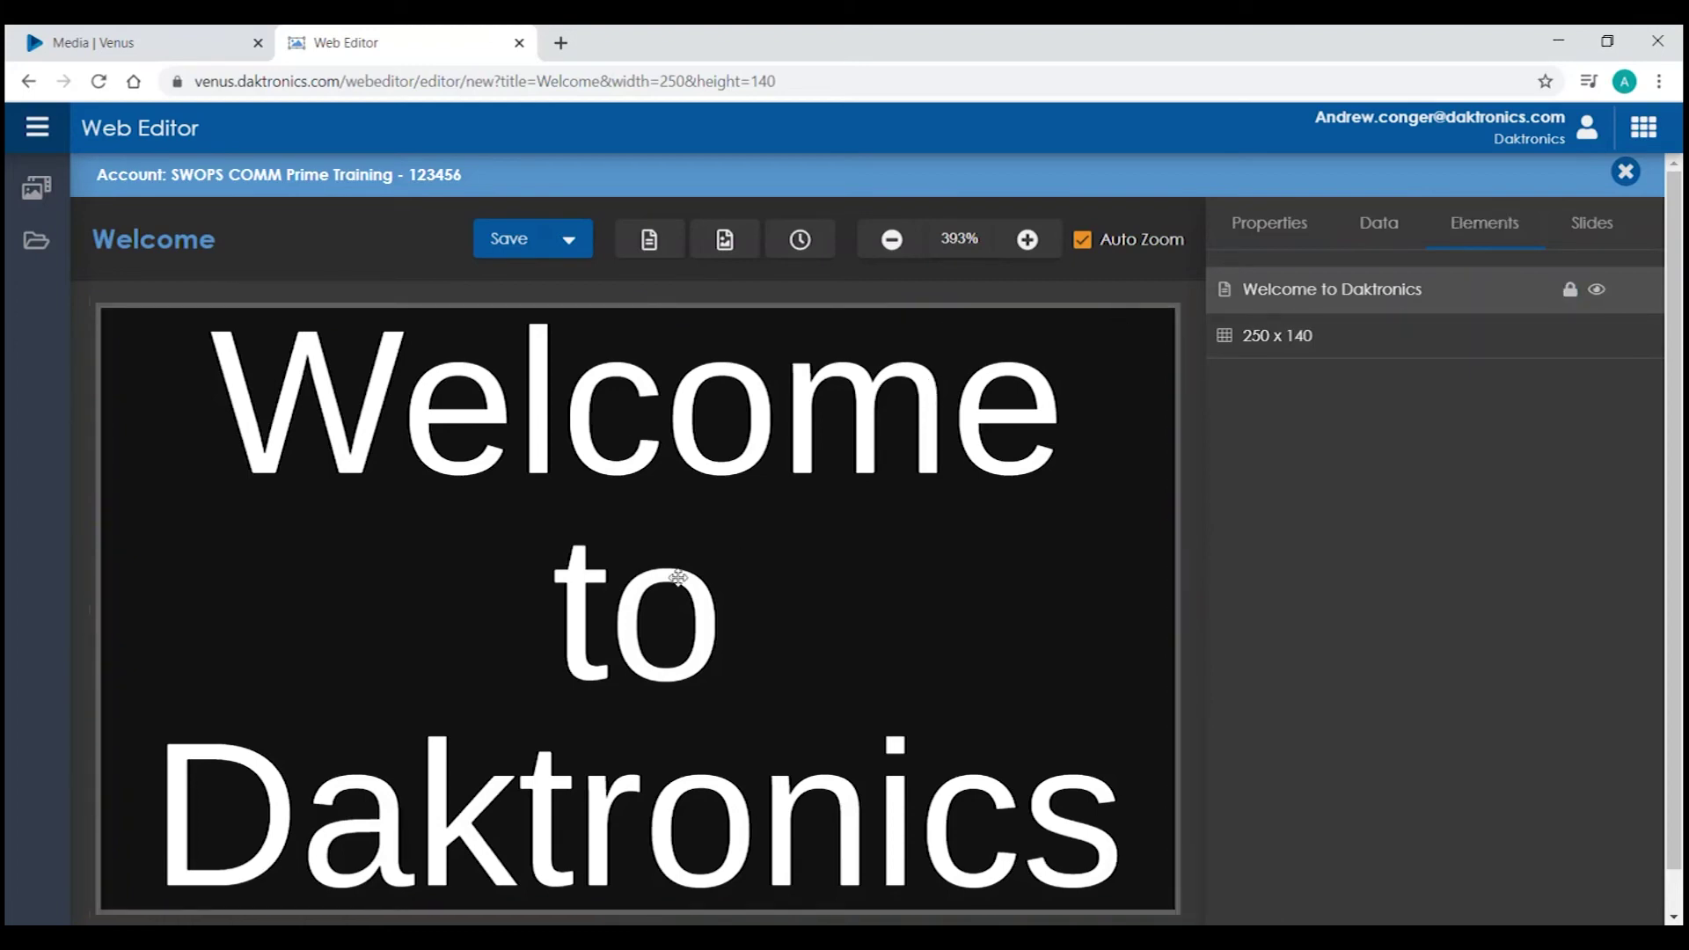
{"action": "left_click", "coordinate": [1570, 293]}
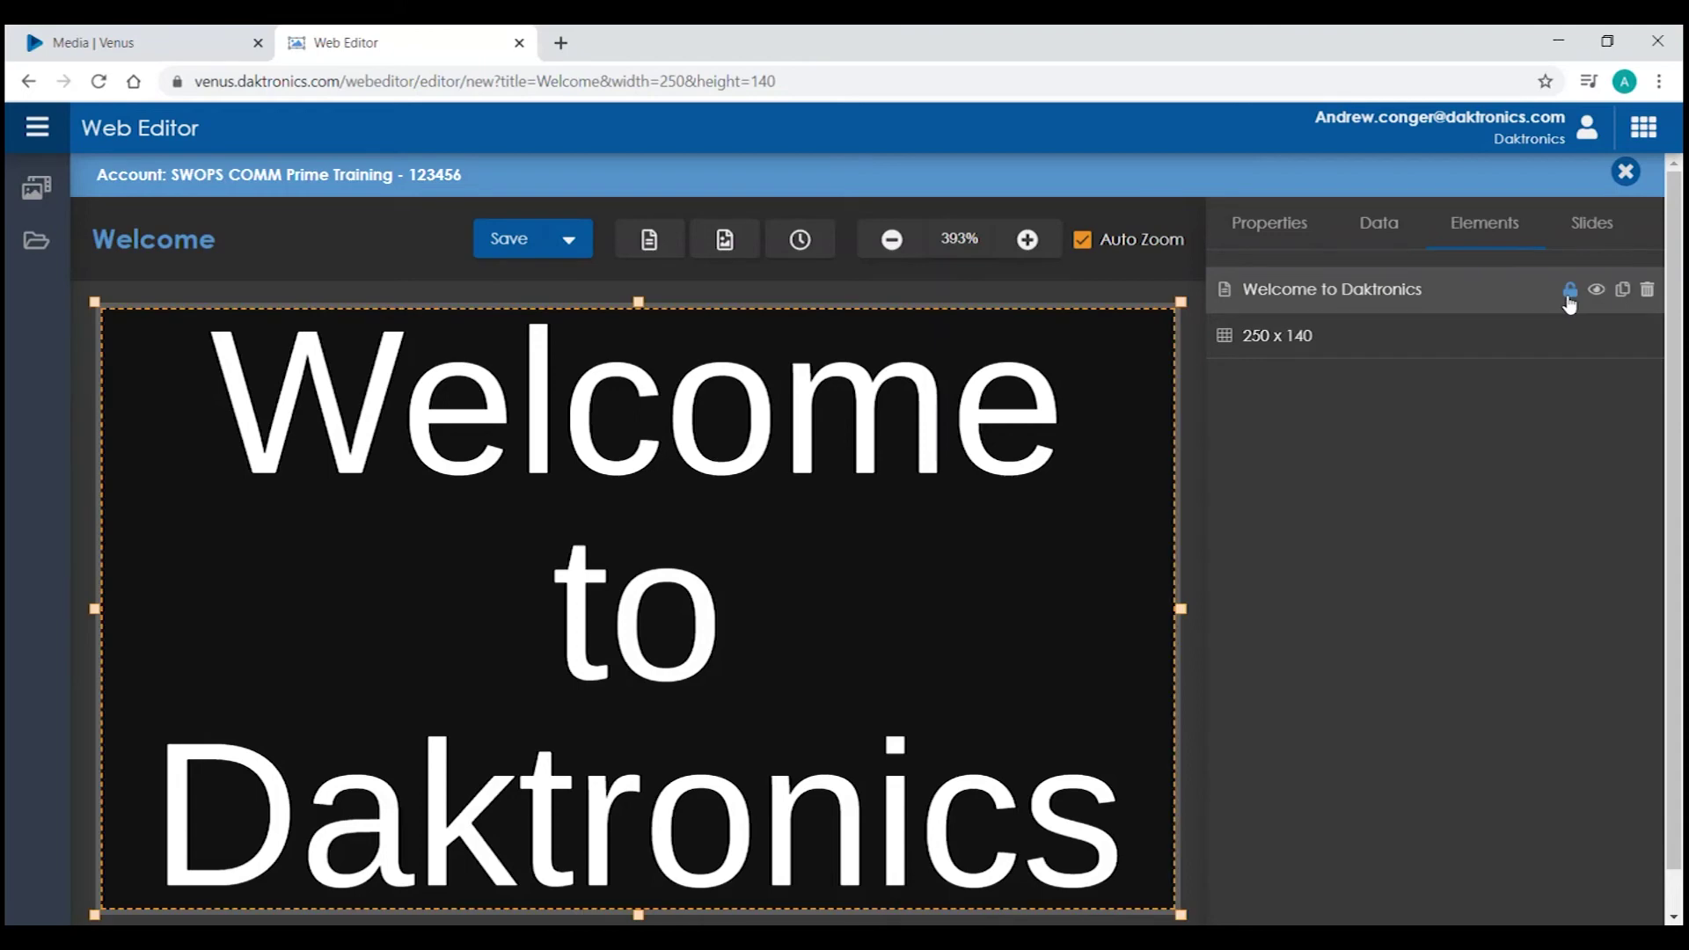
{"action": "left_click", "coordinate": [1595, 293]}
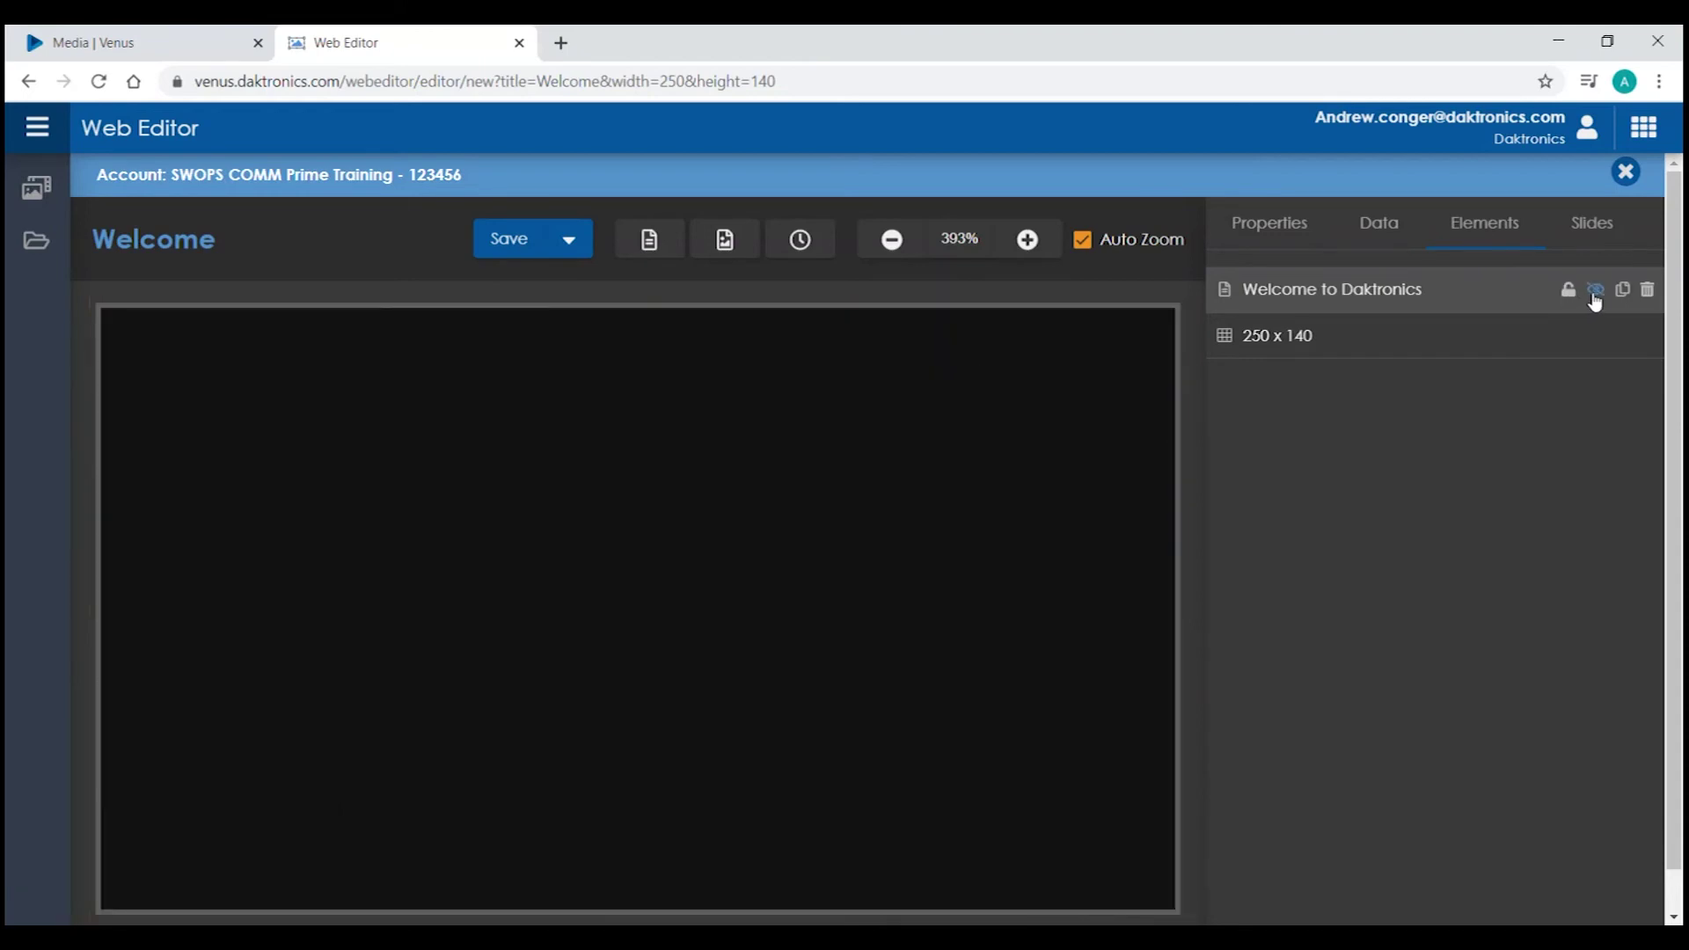
{"action": "left_click", "coordinate": [1596, 296]}
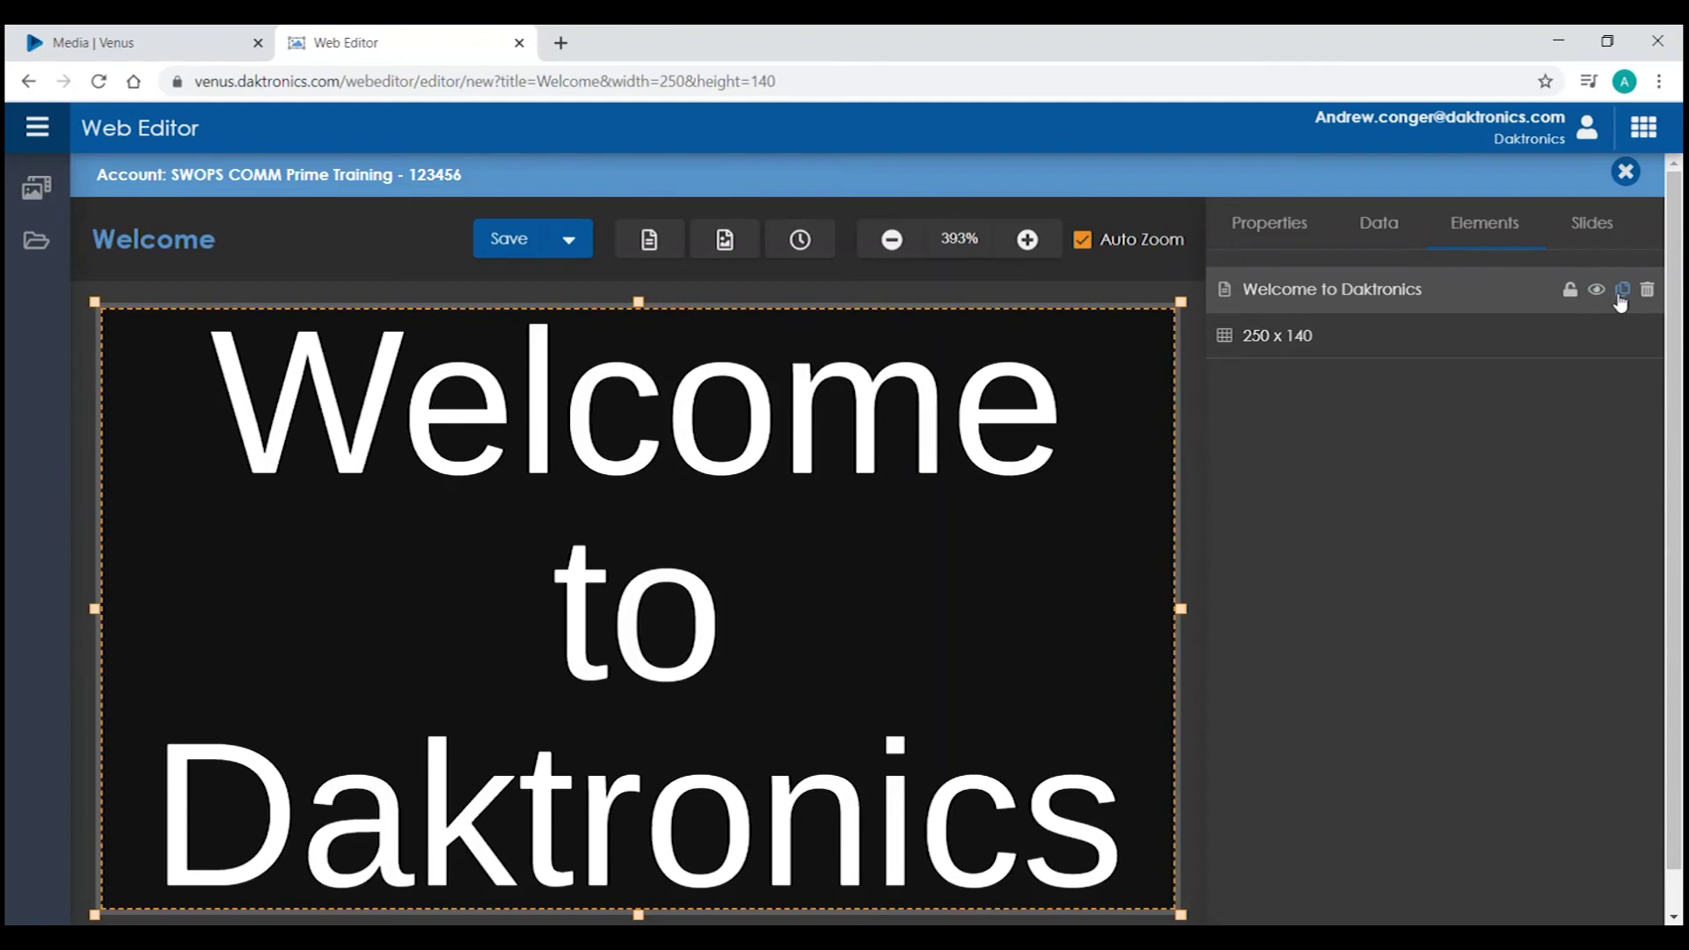
- Duplicate the 'Welcome to Daktronics' text element and delete the copy
{"action": "left_click", "coordinate": [1621, 295]}
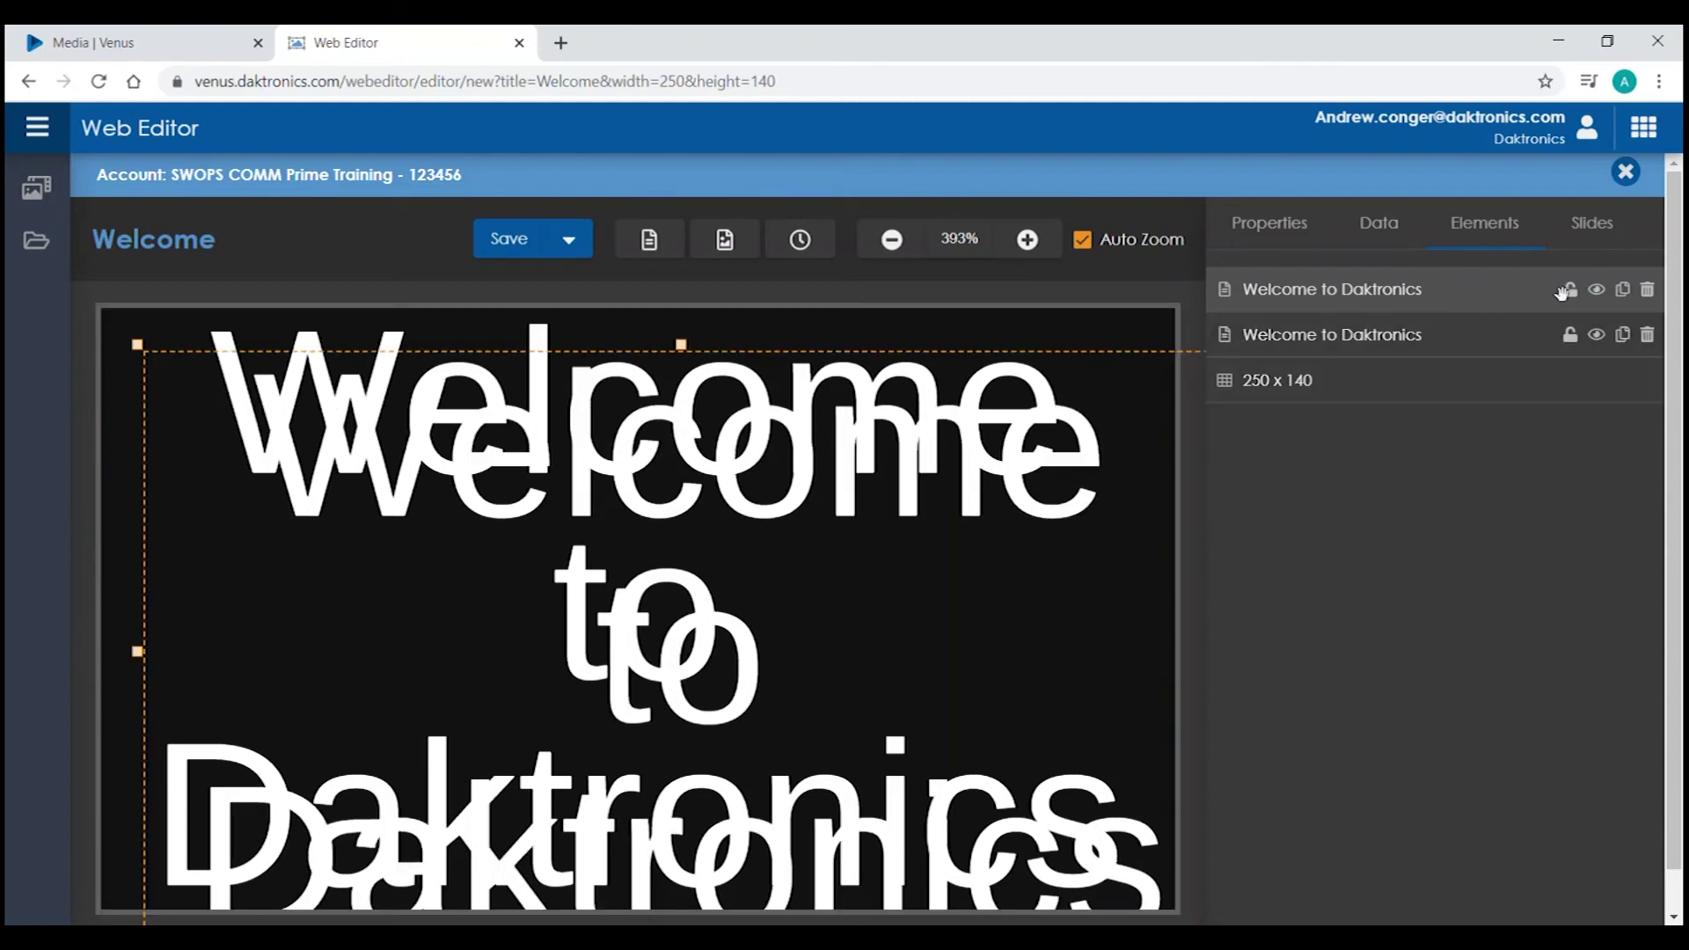
{"action": "left_click", "coordinate": [1648, 291]}
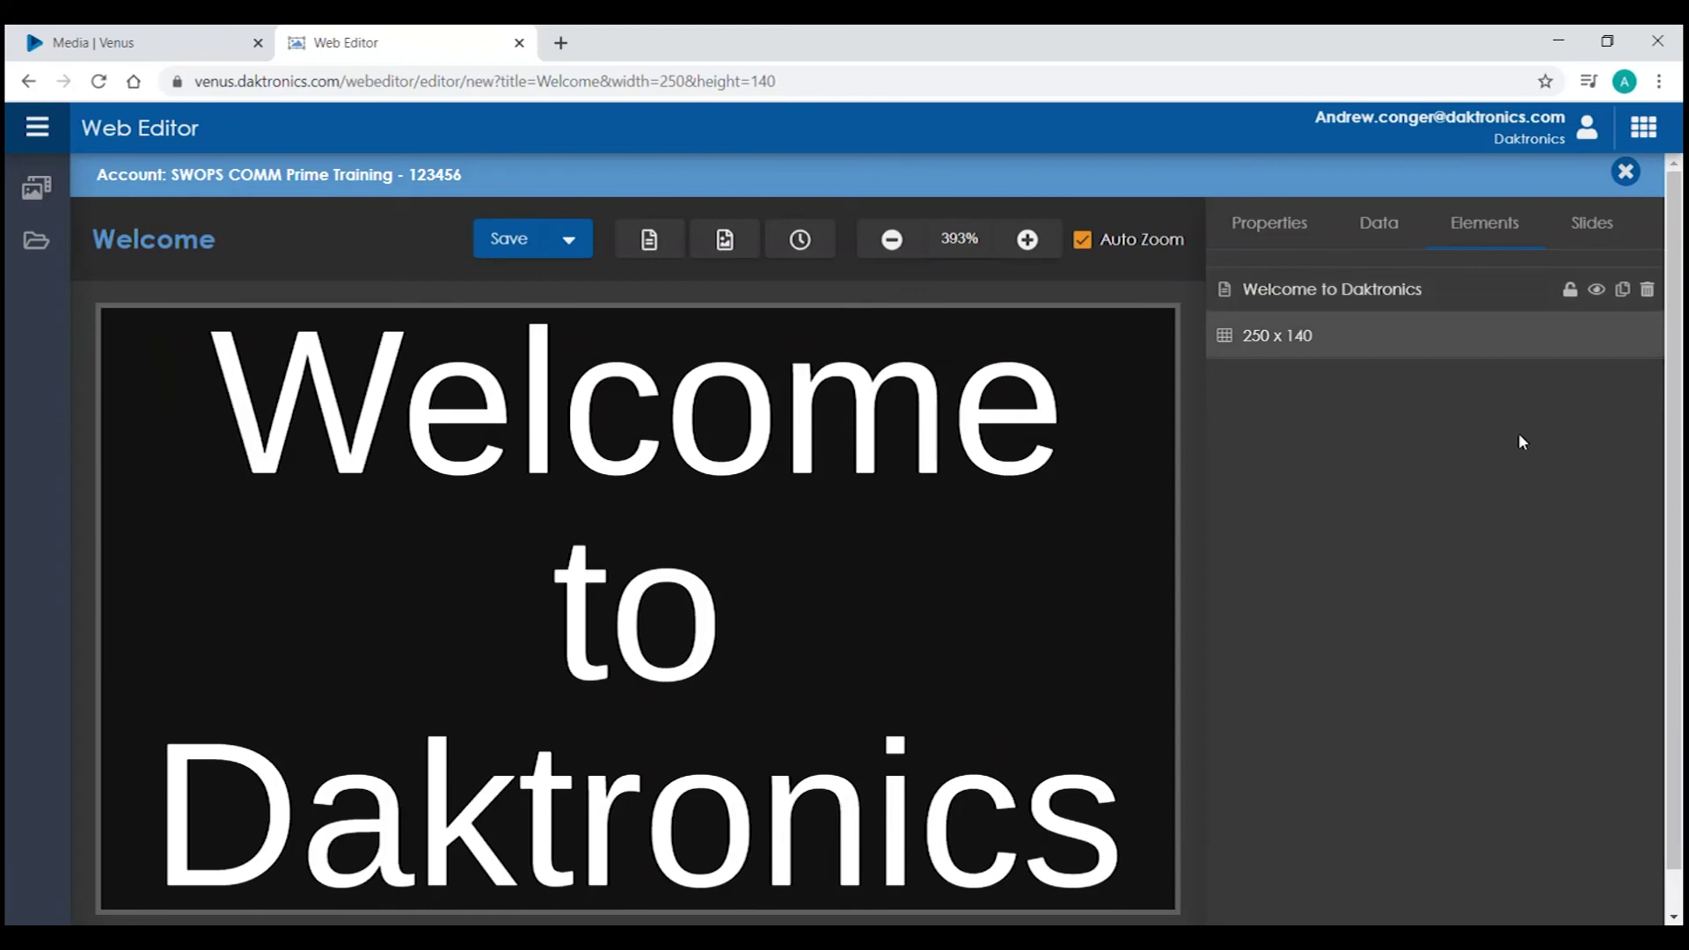
{"action": "left_click", "coordinate": [1586, 231]}
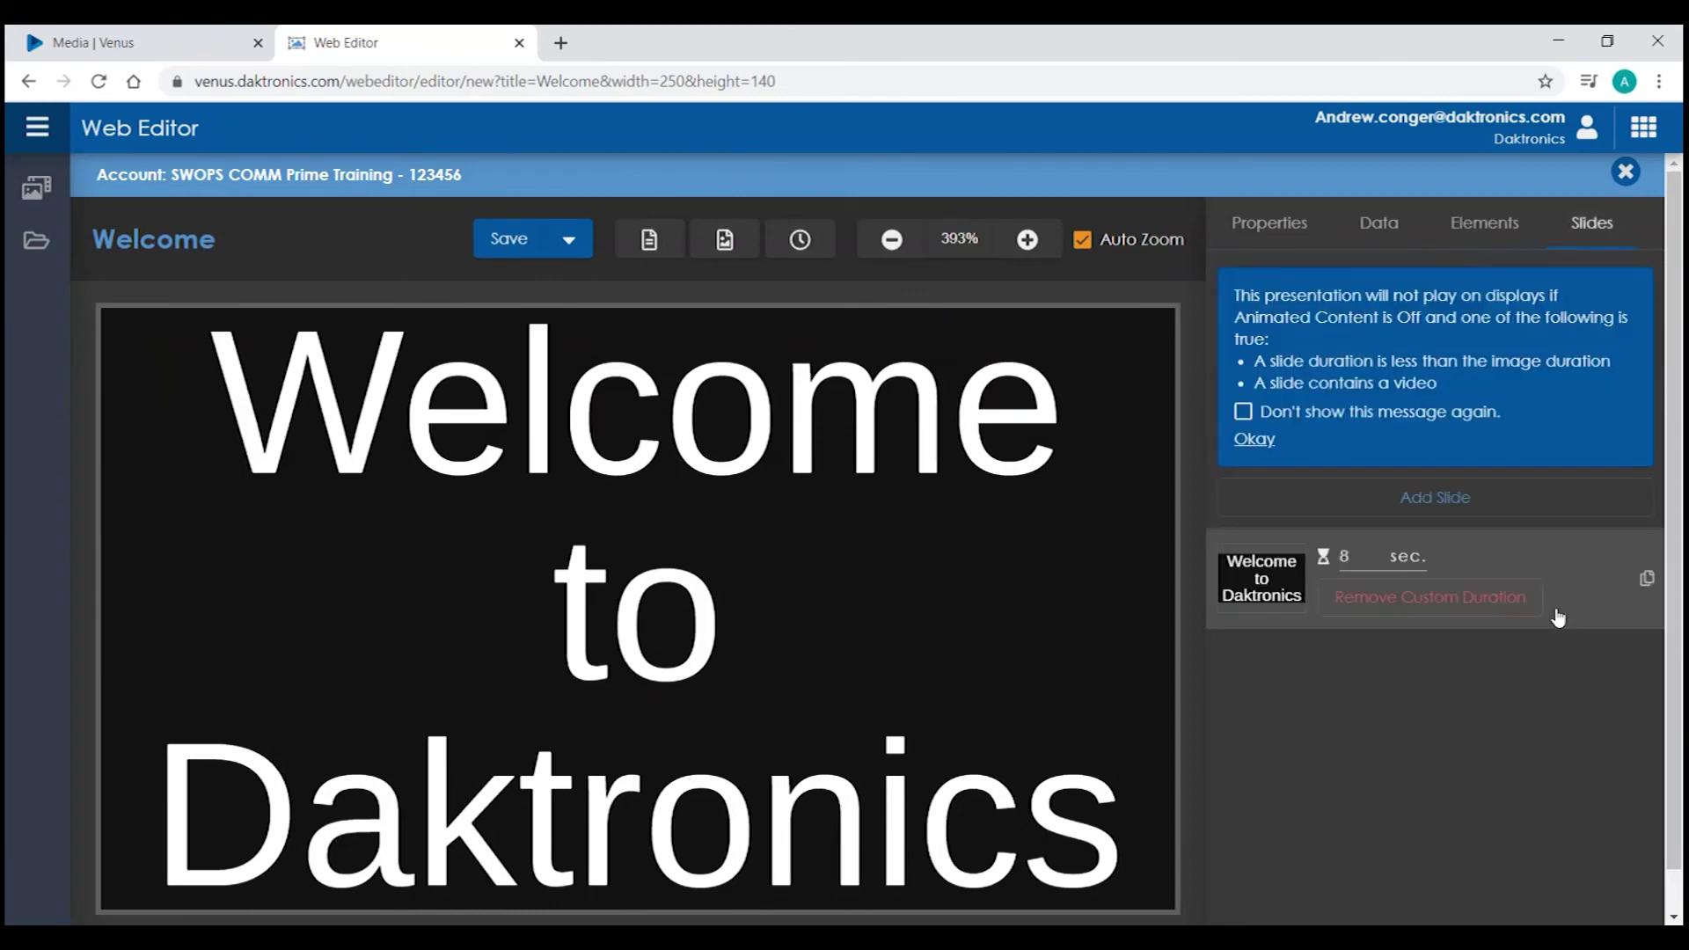
- Add and delete a blank slide, duplicate and delete the slide, then save
{"action": "left_click", "coordinate": [1491, 509]}
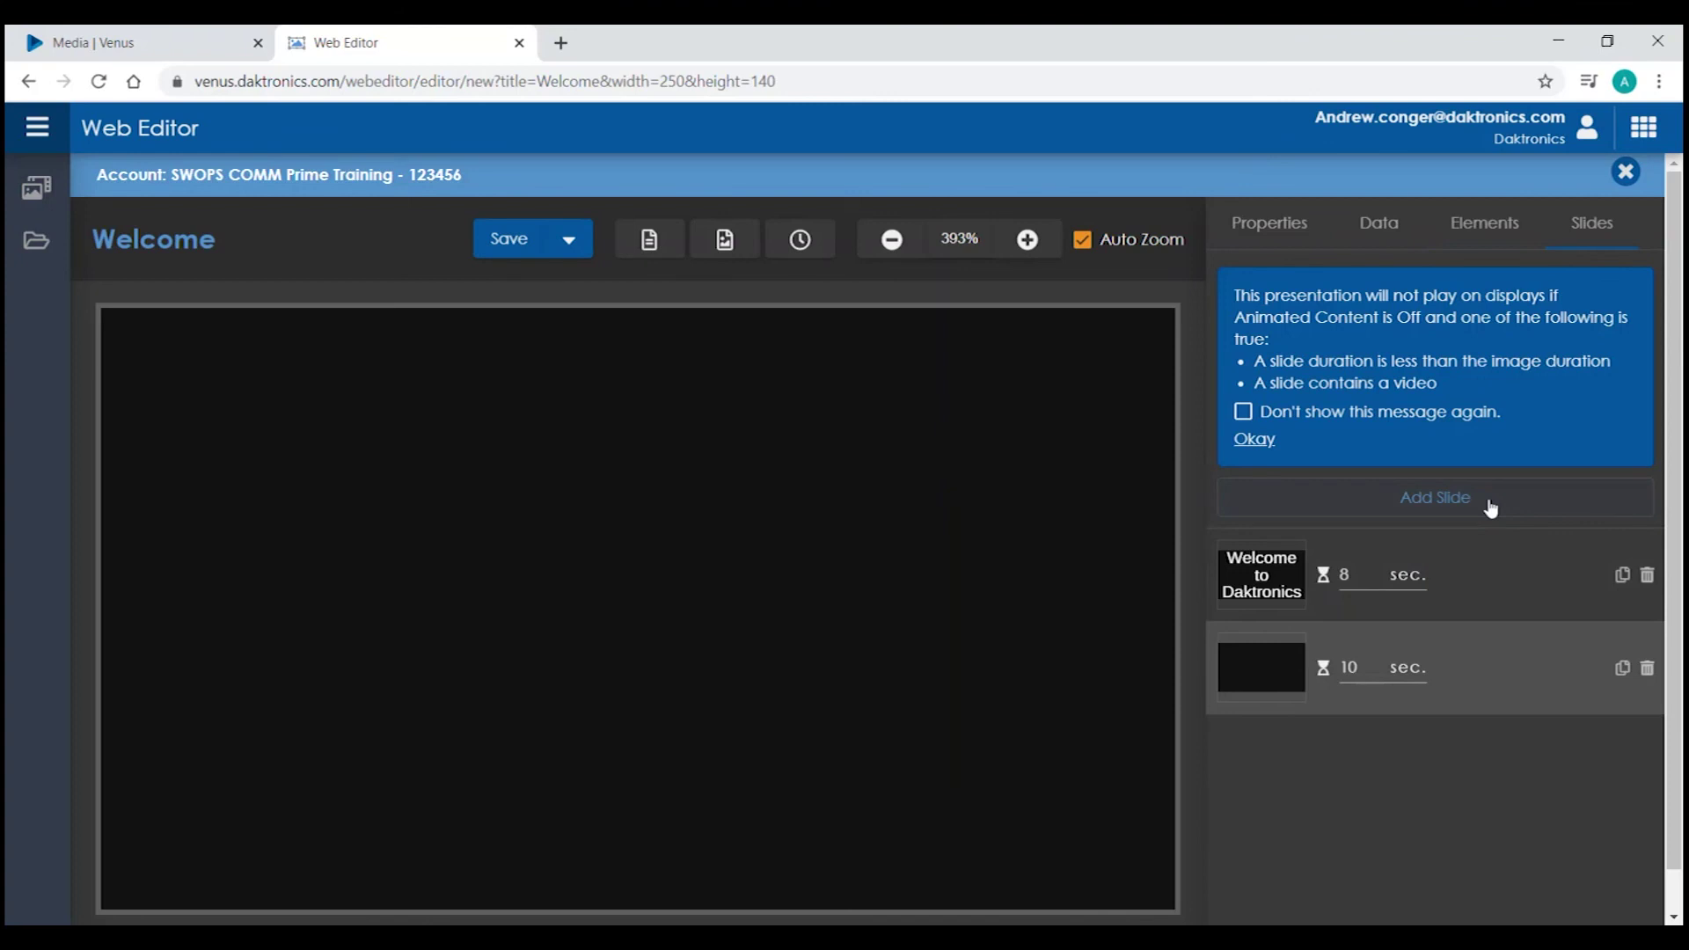
{"action": "left_click", "coordinate": [1648, 669]}
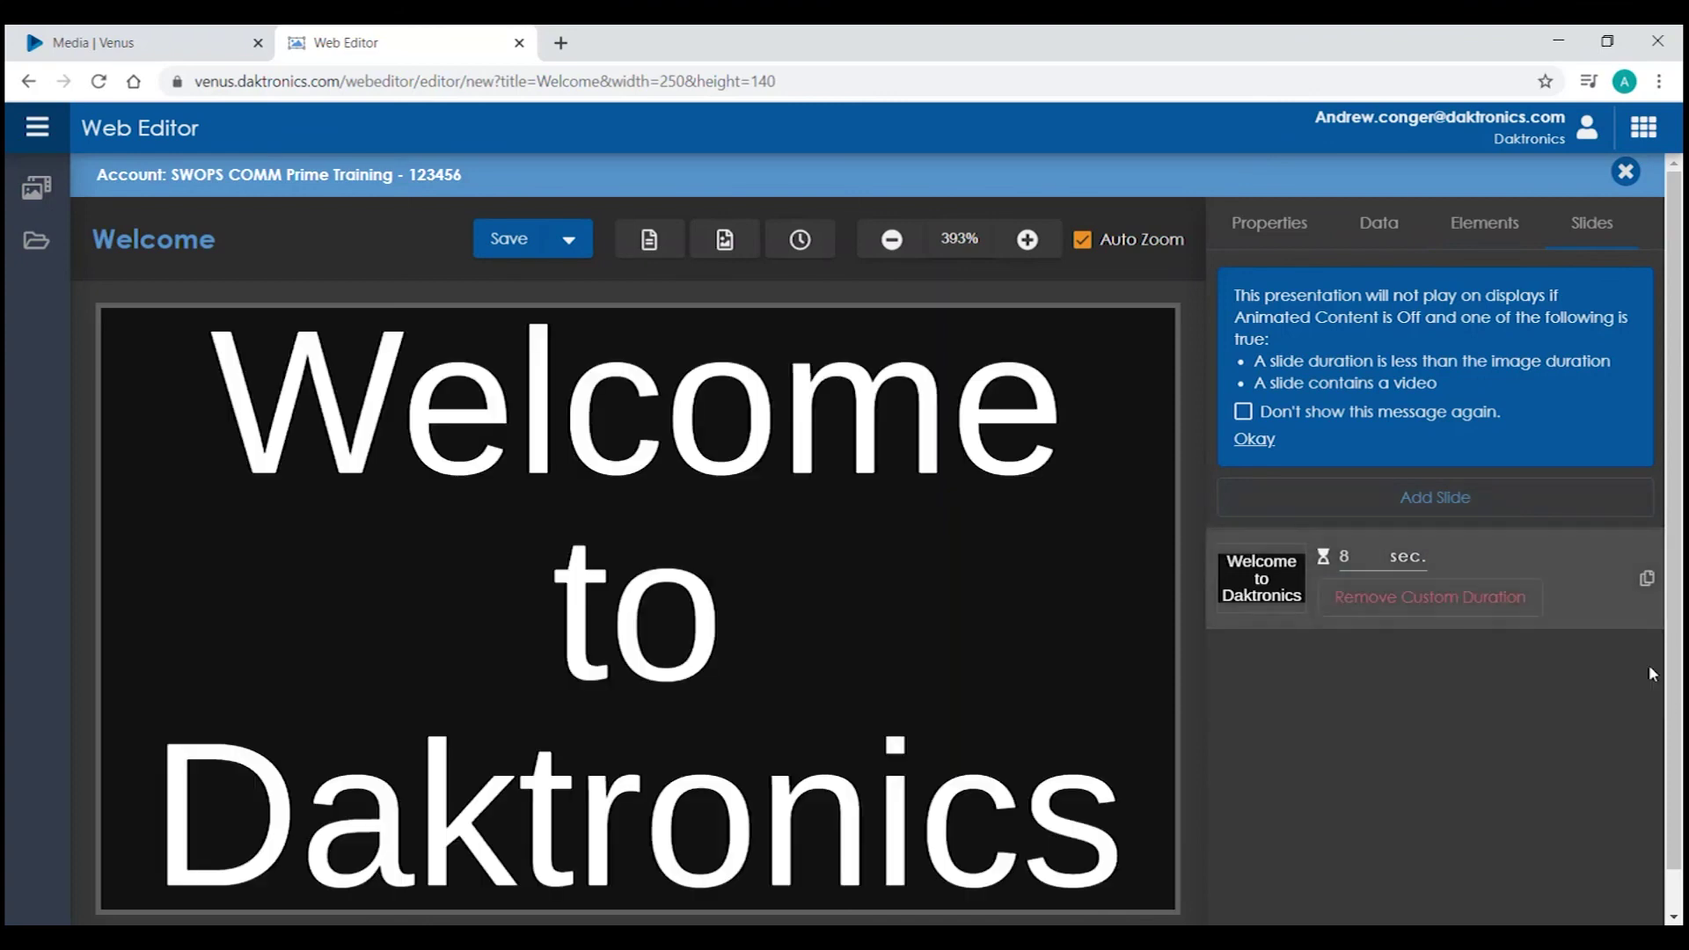
{"action": "left_click", "coordinate": [1648, 579]}
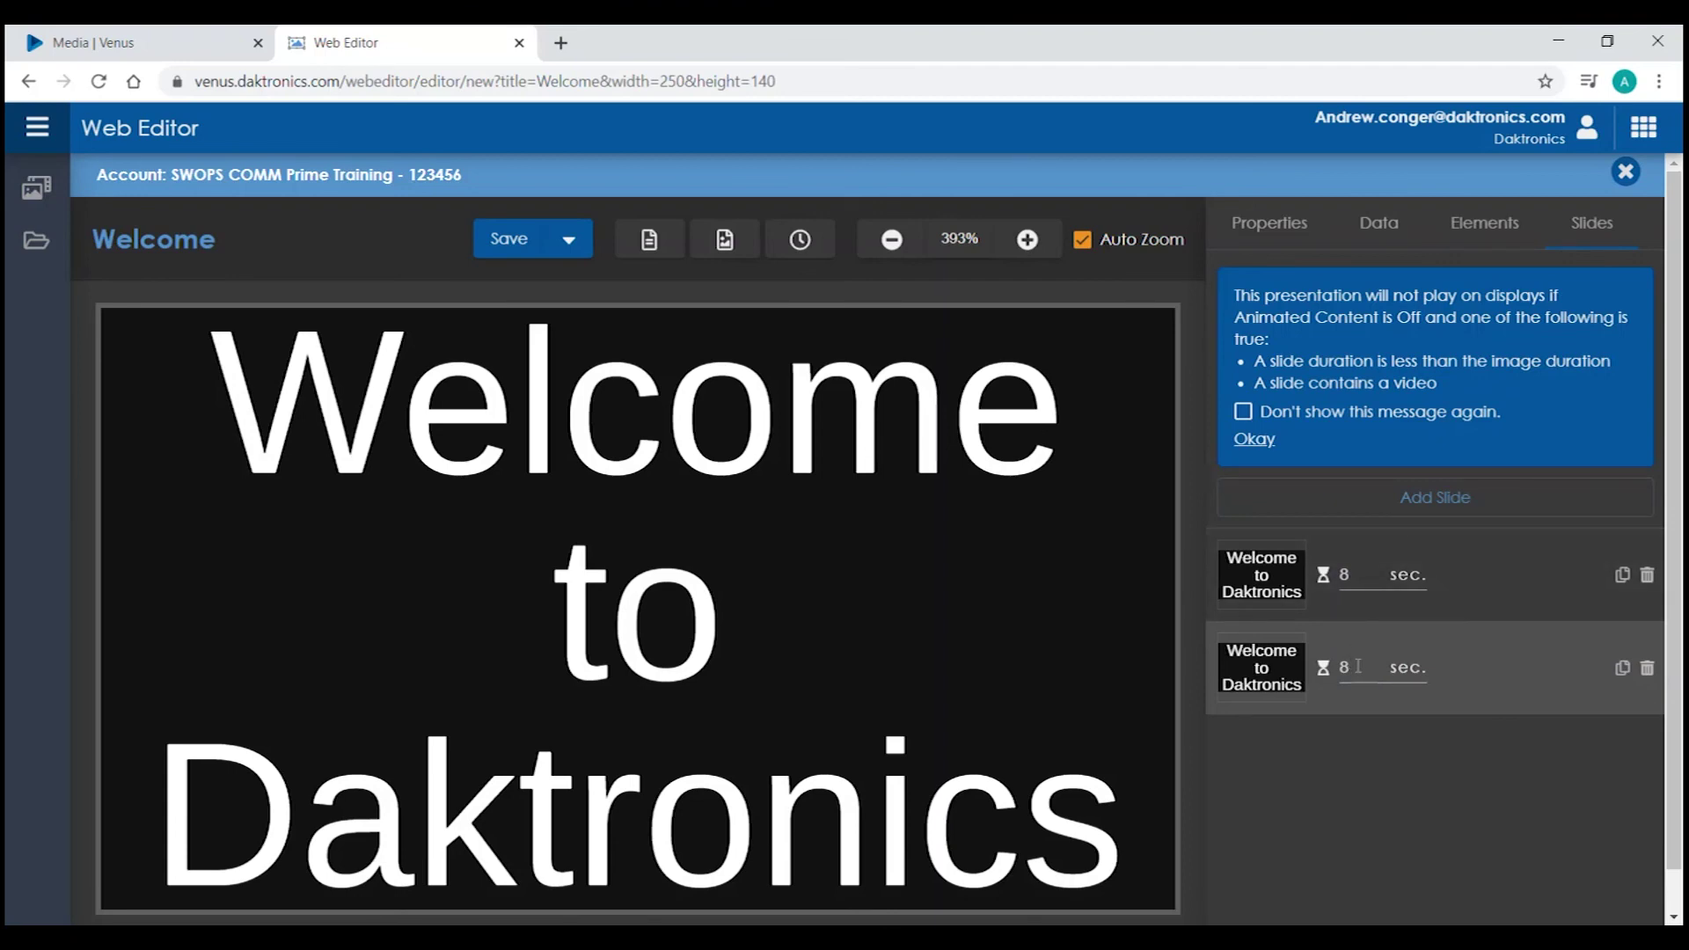
{"action": "left_click", "coordinate": [1647, 668]}
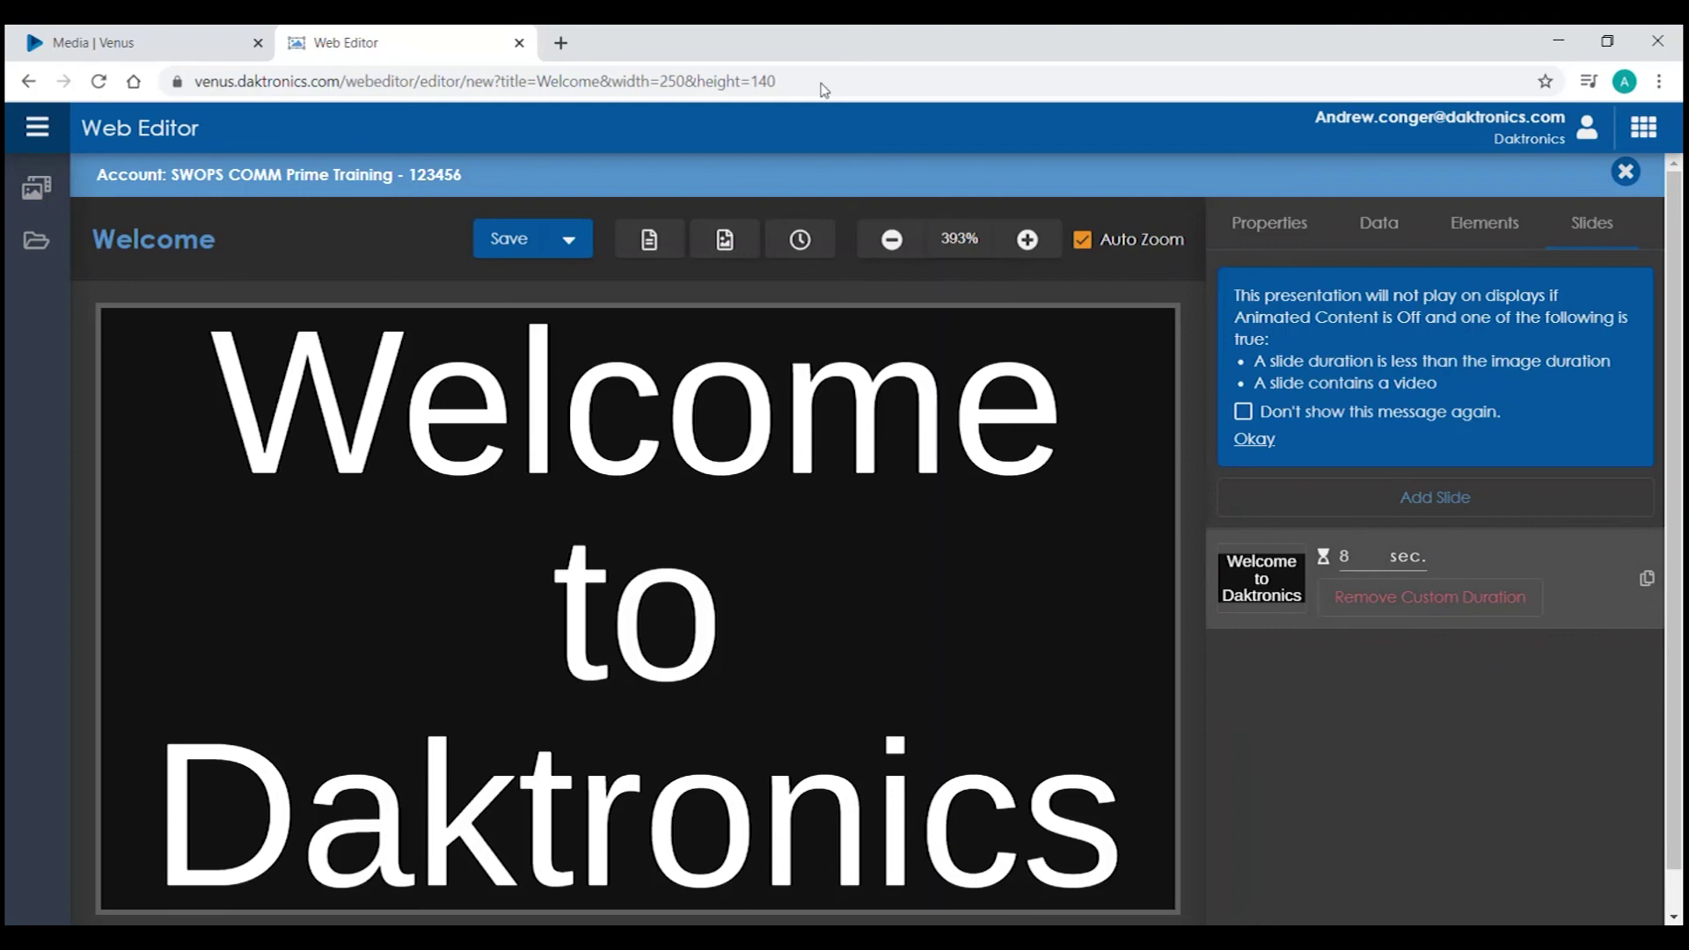
{"action": "left_click", "coordinate": [539, 243]}
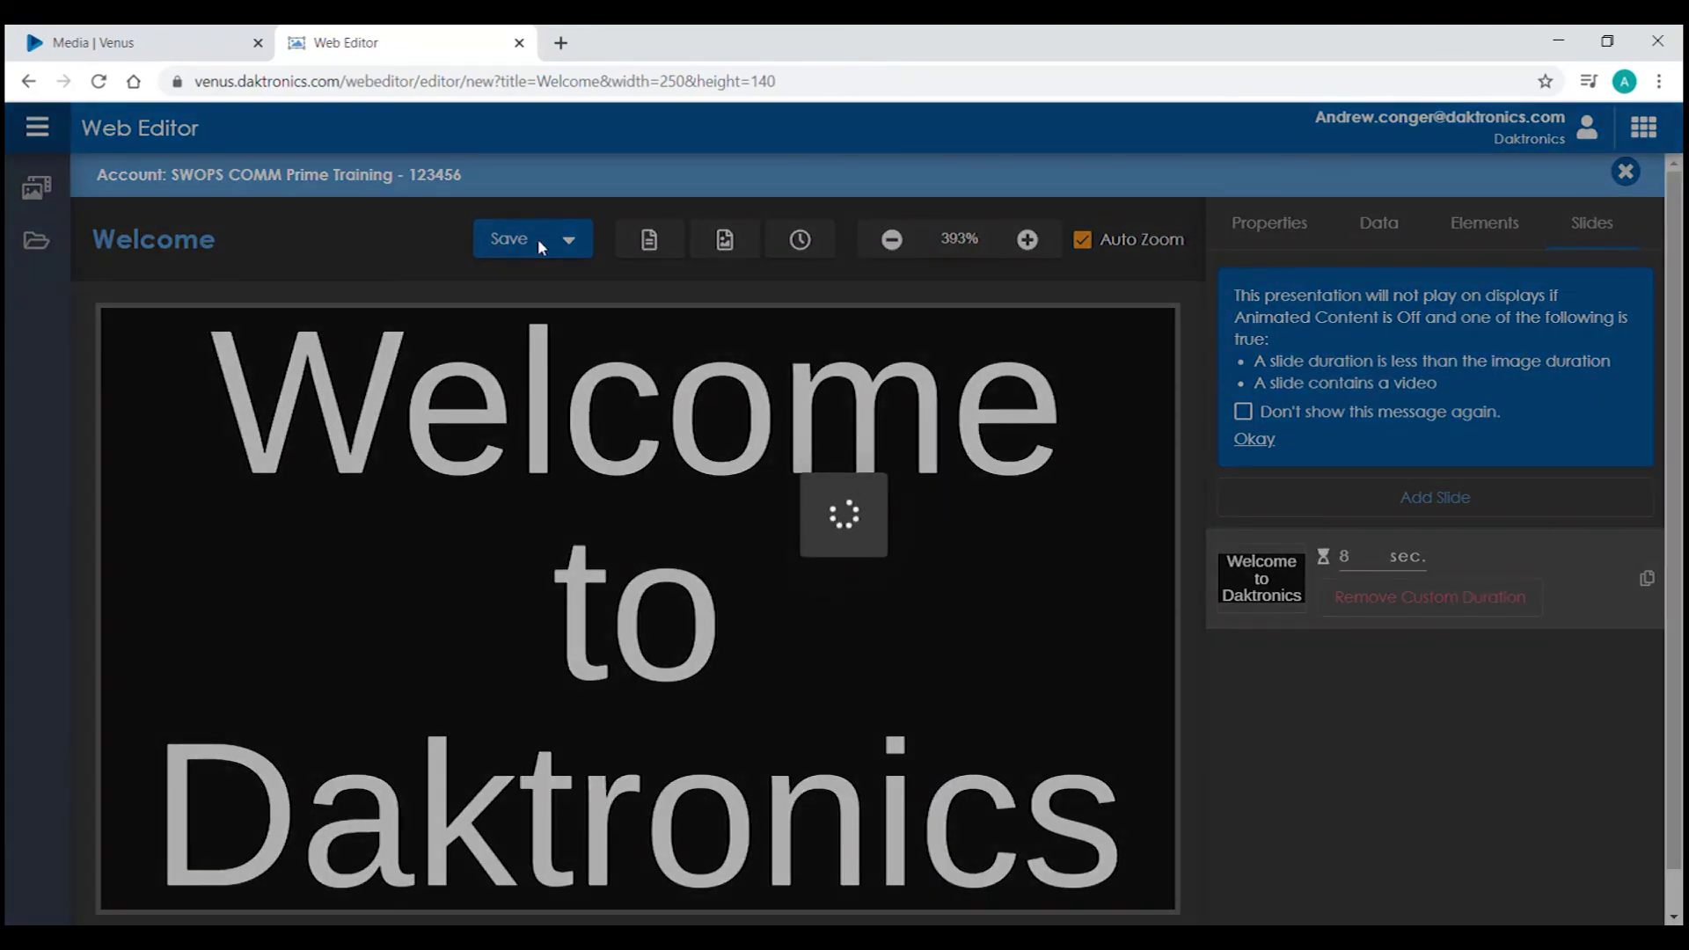